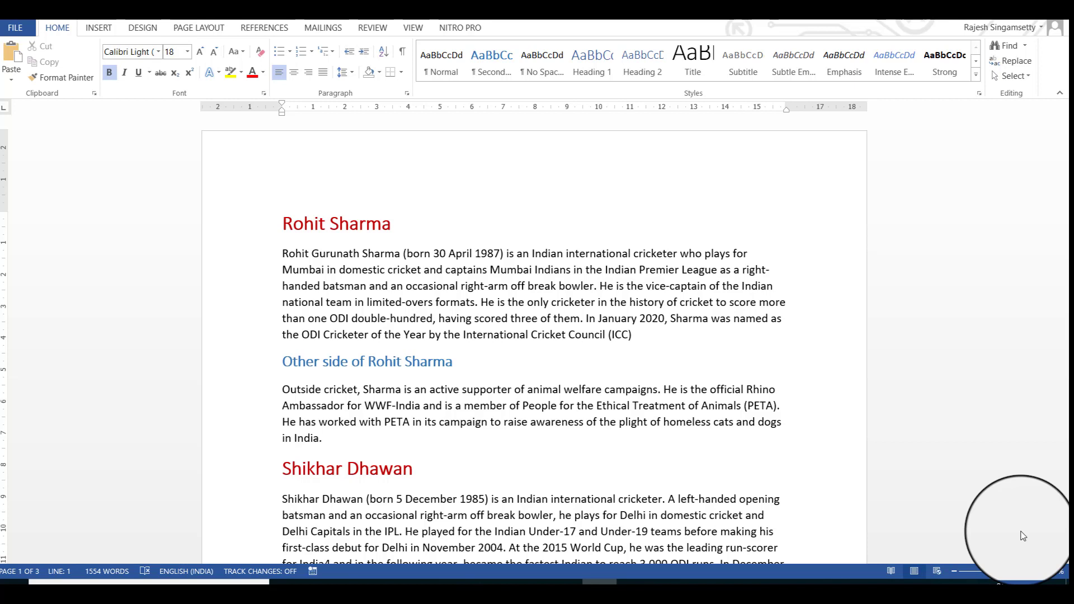
Check which styles the first body paragraph, the "Other side of Rohit Sharma" subheading and the "Rohit Sharma" main heading use.
left_click(652, 339)
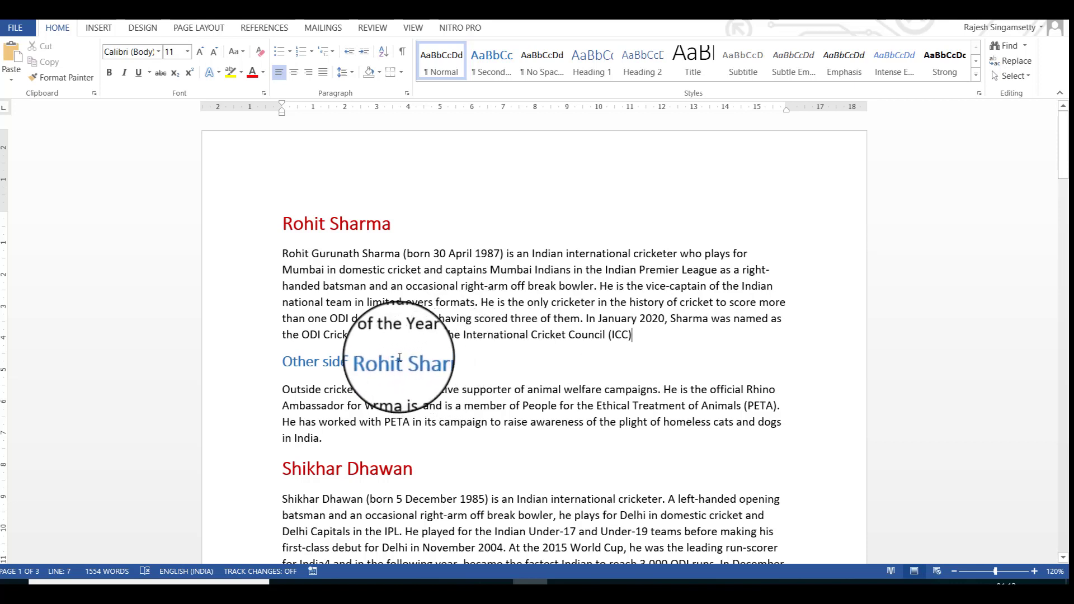
left_click(428, 361)
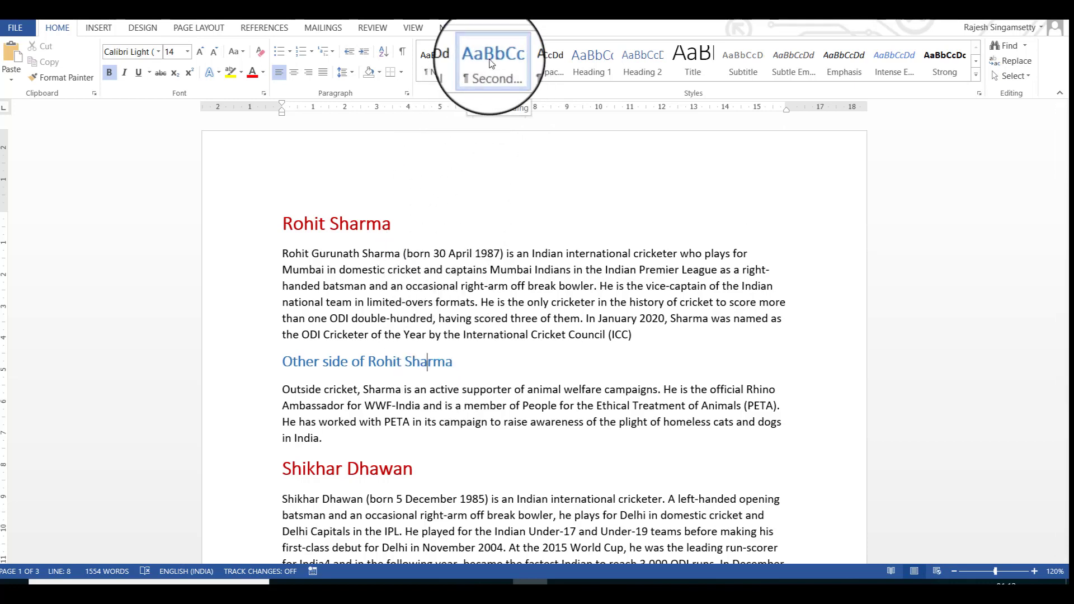
left_click(550, 271)
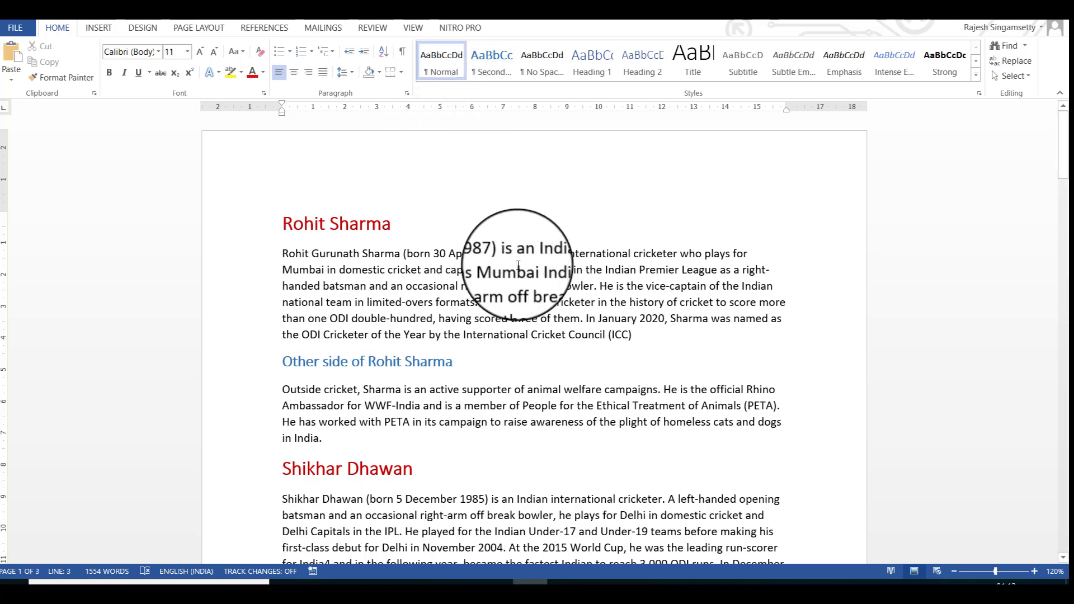
left_click(381, 224)
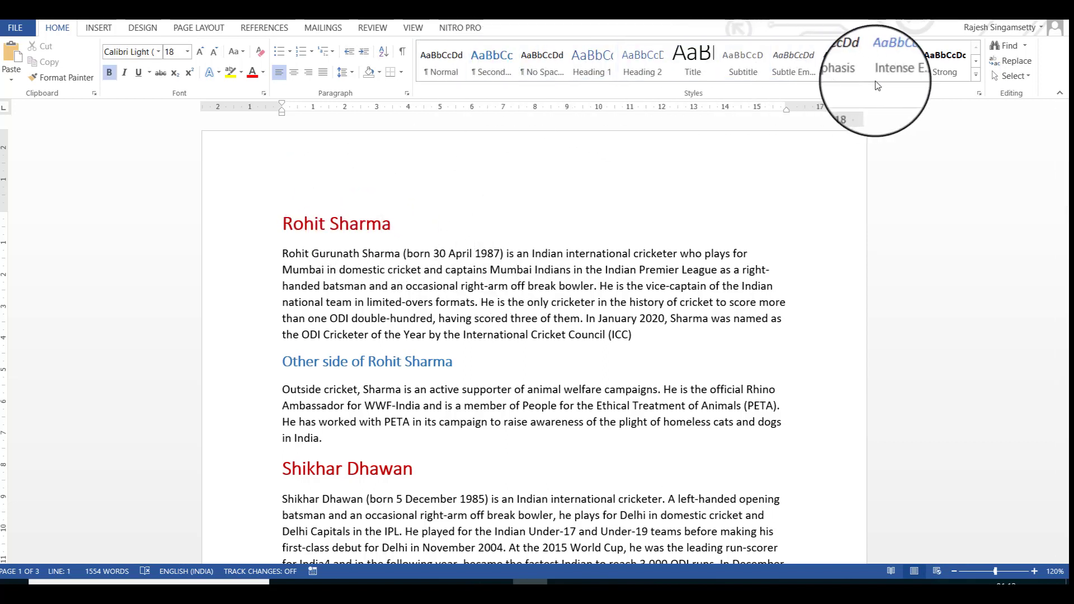
left_click(366, 222)
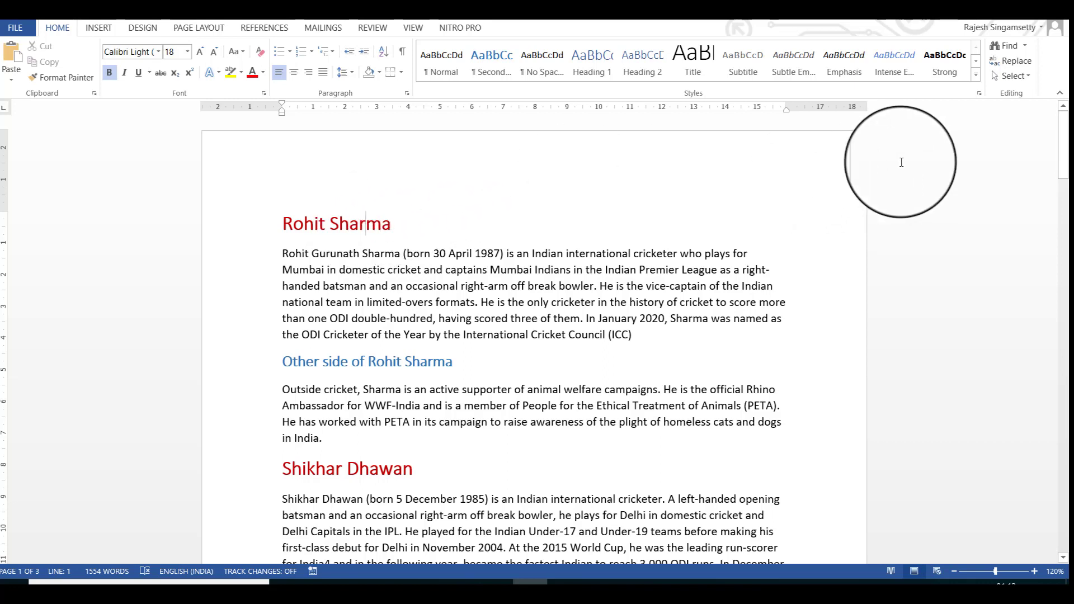
Display the full list of styles and modify the MainHeading style so that it is added to the Styles gallery.
left_click(980, 93)
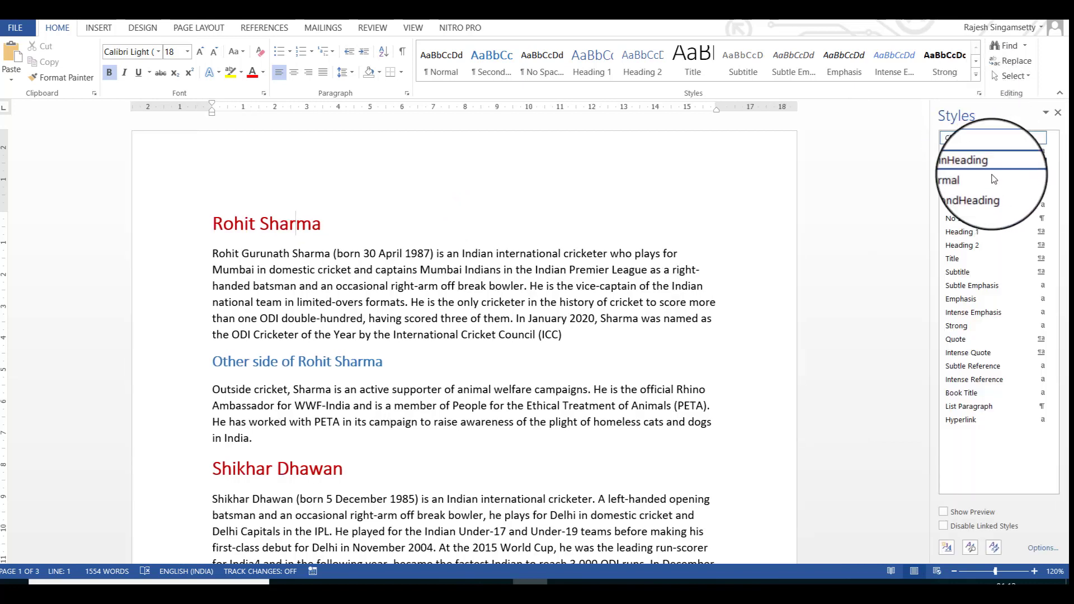
left_click(279, 225)
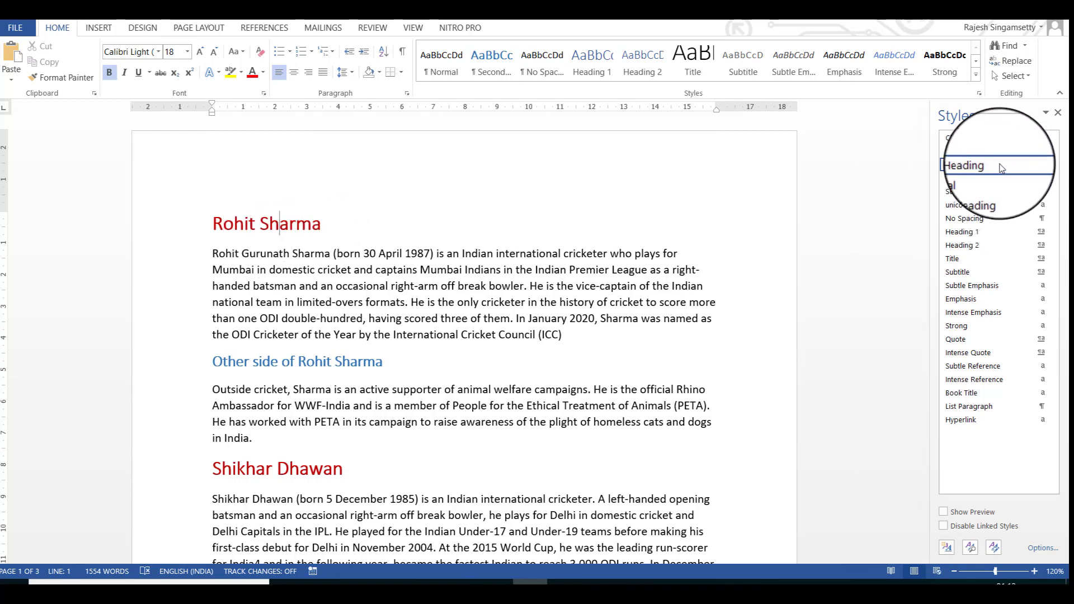
mouse_move(1000, 166)
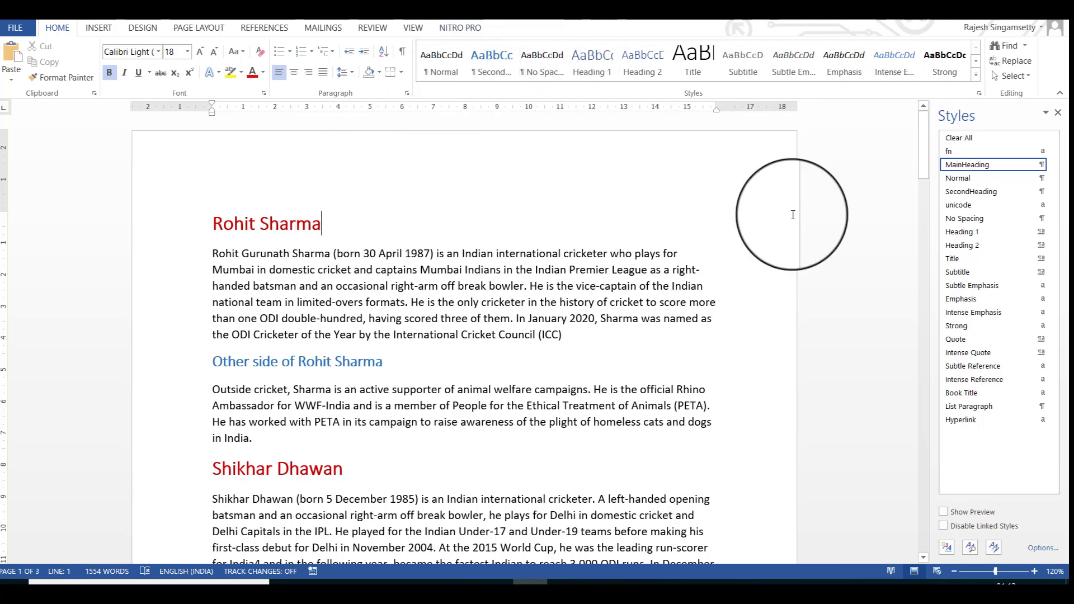
left_click(1040, 165)
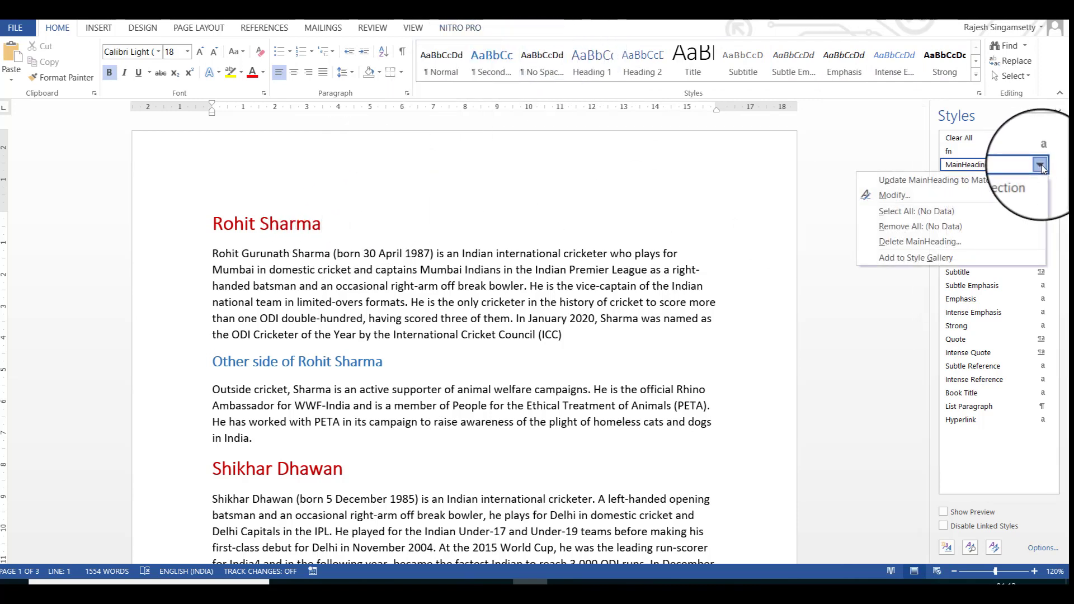
left_click(973, 194)
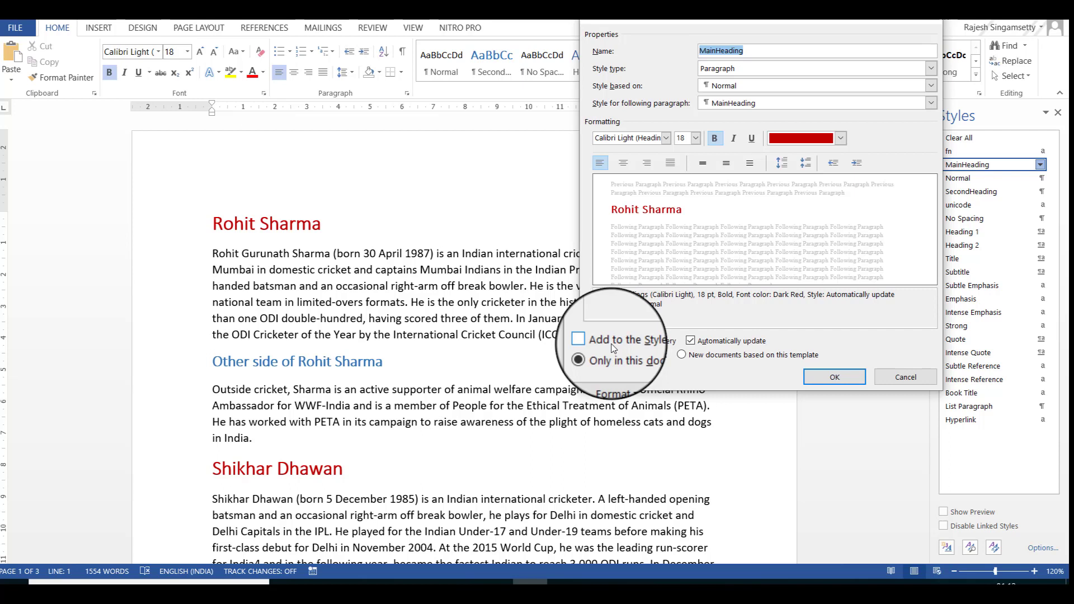
left_click(744, 50)
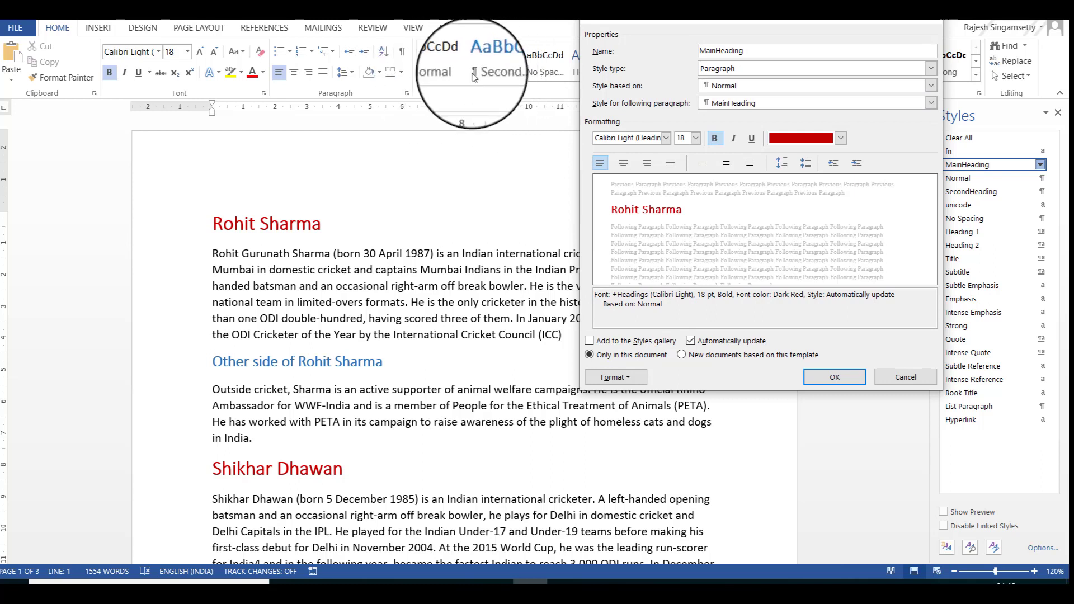
left_click(599, 343)
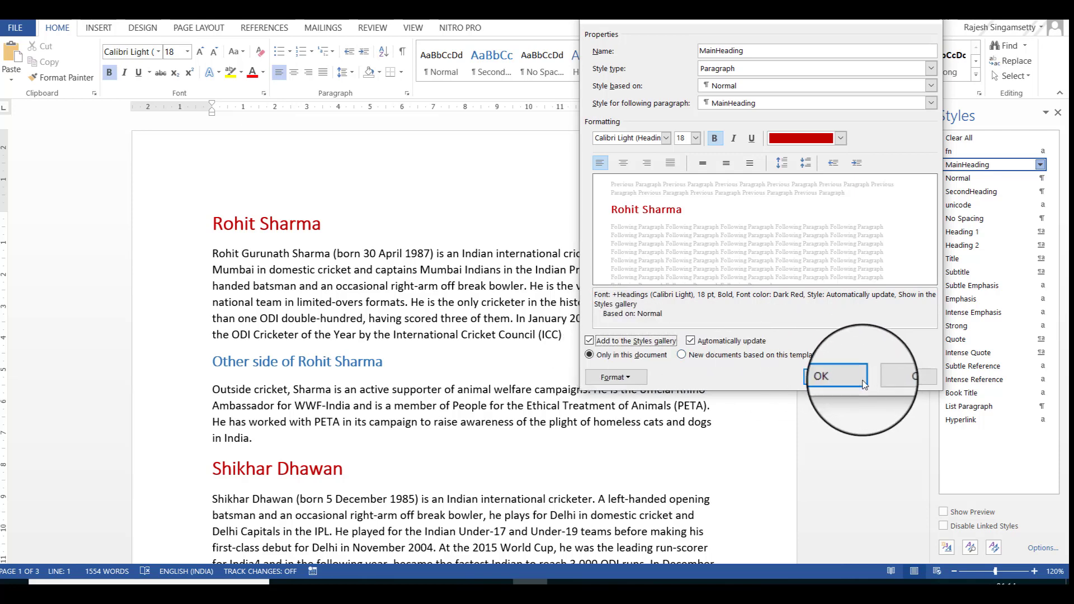
left_click(834, 377)
left_click(451, 292)
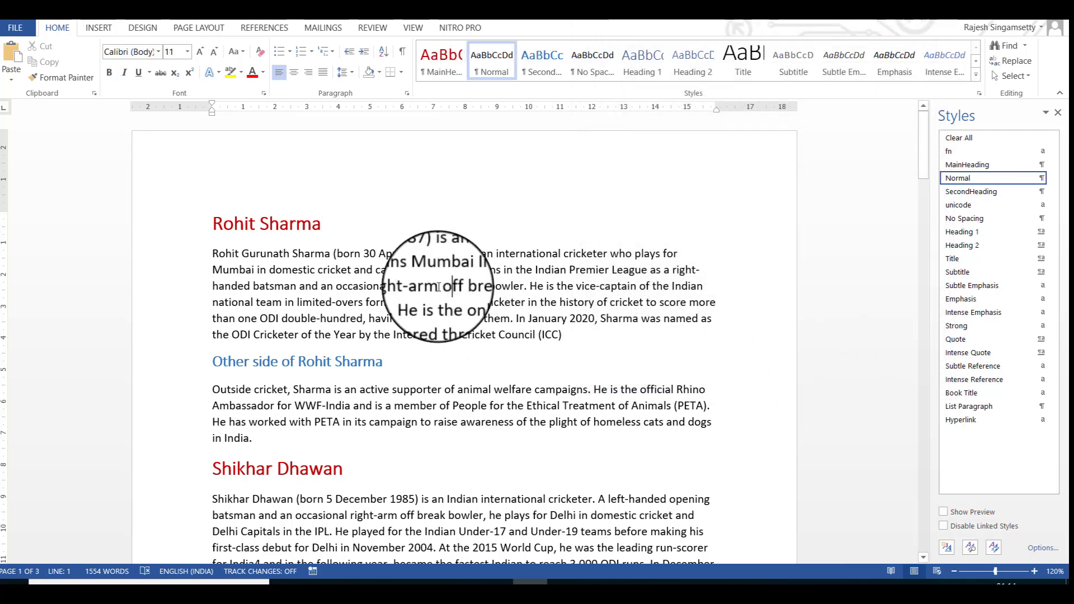
Modify the MainHeading style of the "Rohit Sharma" heading so it is available in new documents based on this template.
left_click(287, 224)
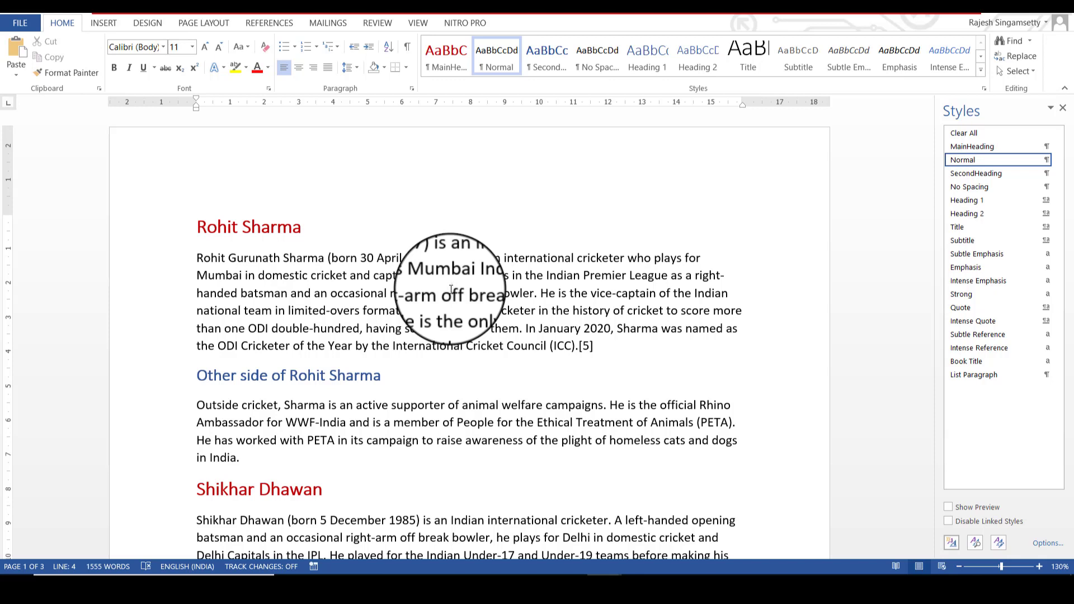
left_click(276, 226)
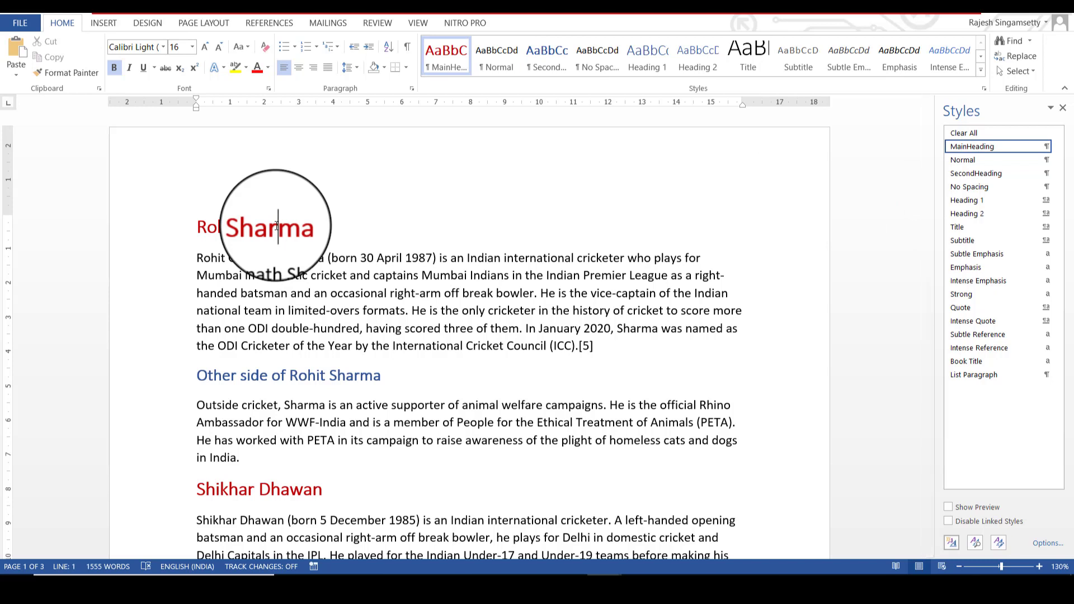
left_click(1045, 146)
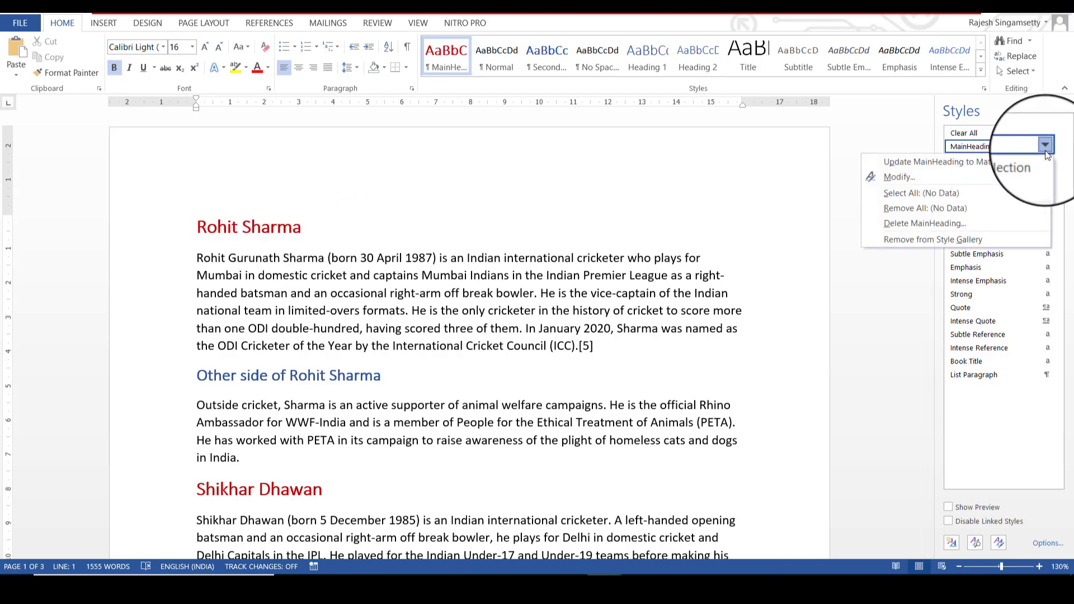
left_click(1002, 175)
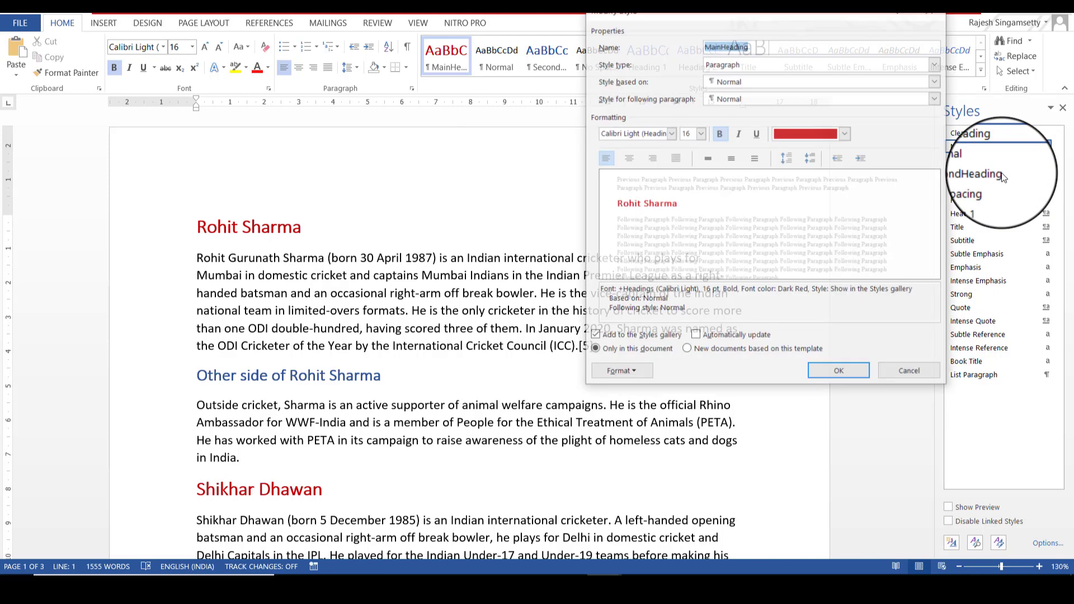
left_click(687, 353)
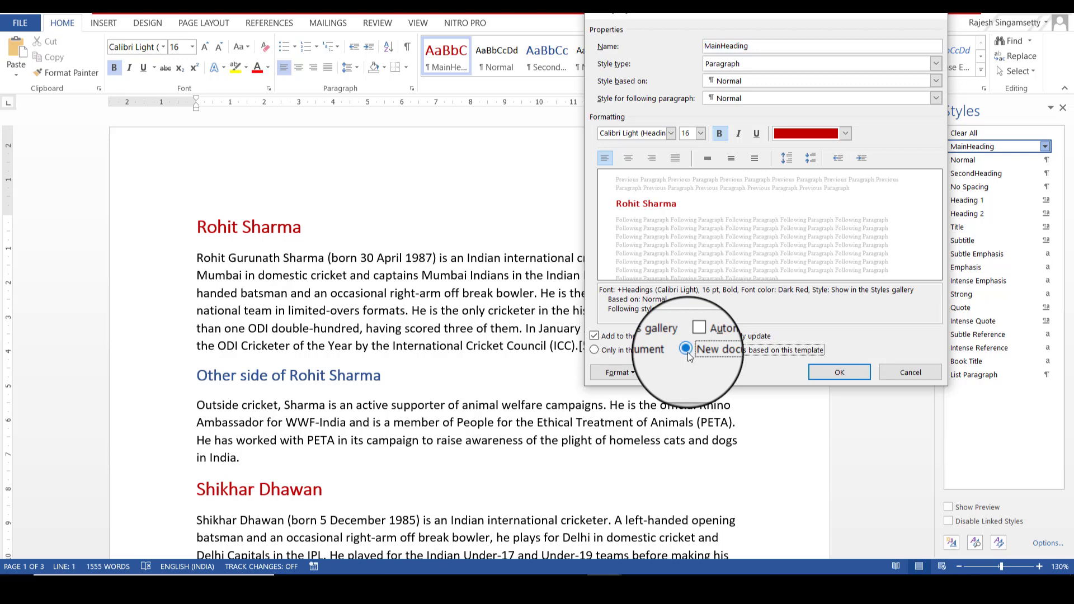
left_click(834, 372)
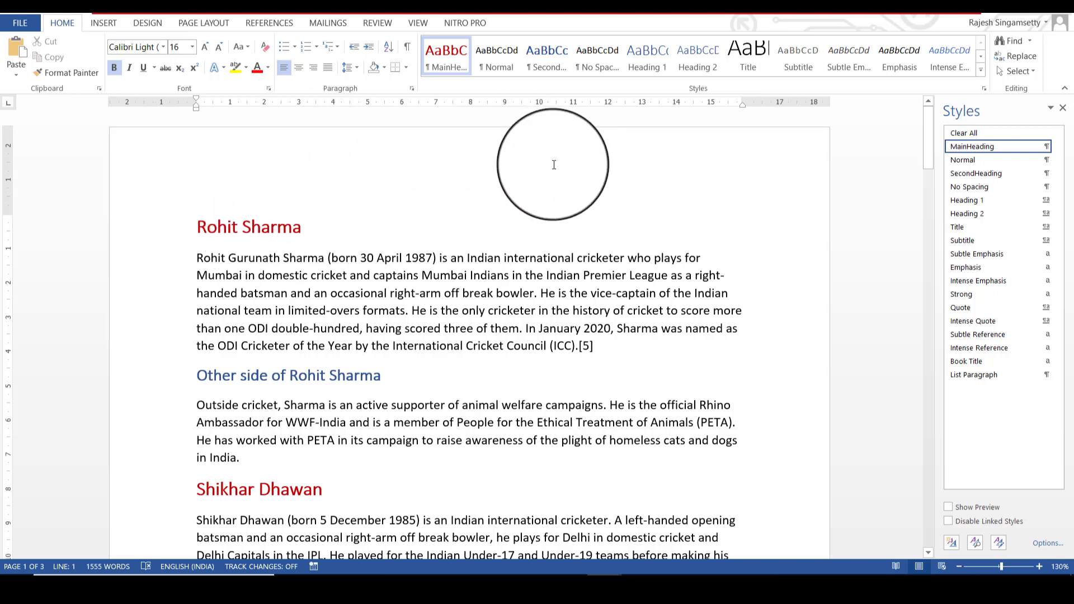
left_click(390, 381)
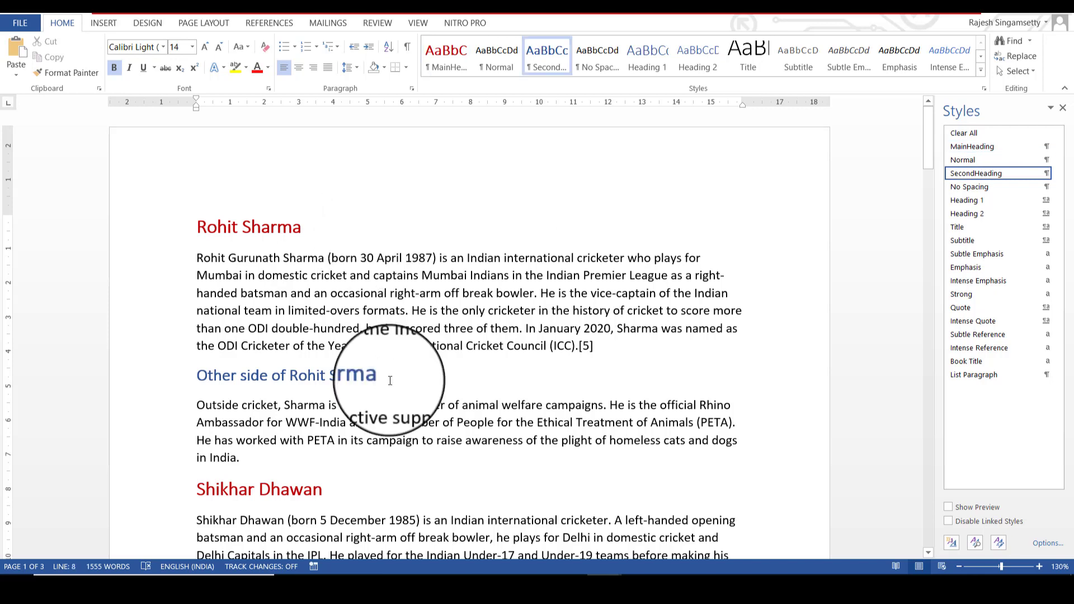
key("ctrl+n")
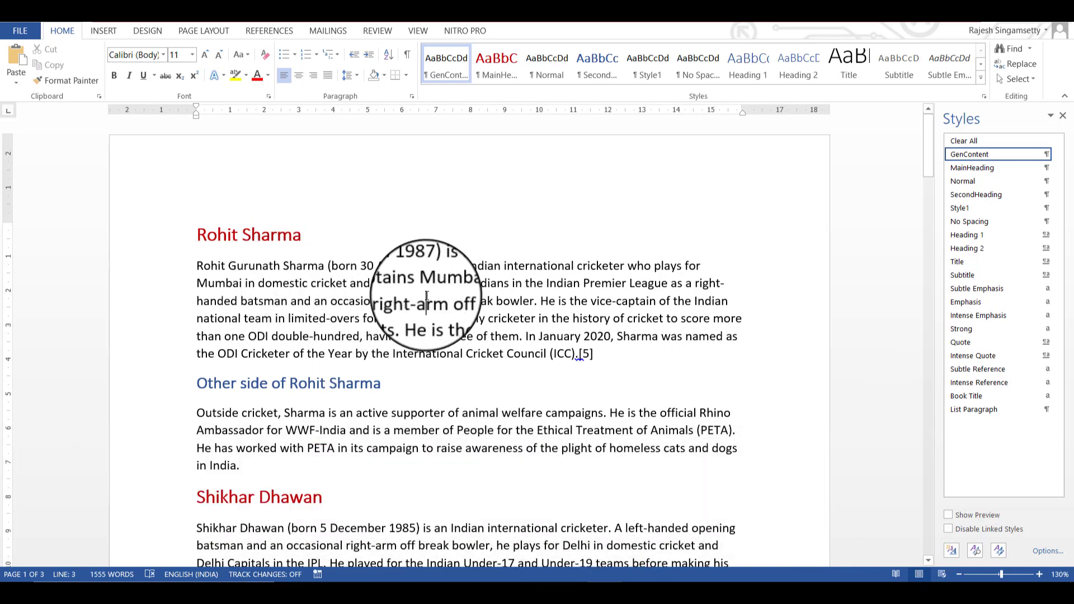
Modify the GenContent style of the first body paragraph so its paragraph alignment is Justified.
left_click(426, 302)
left_click(455, 290)
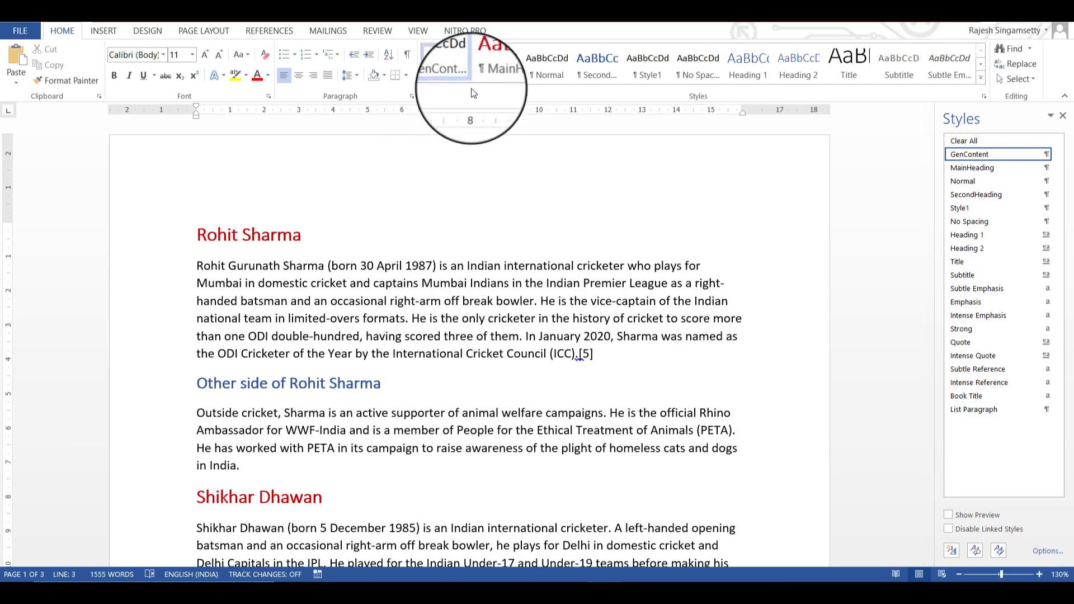
left_click(439, 273)
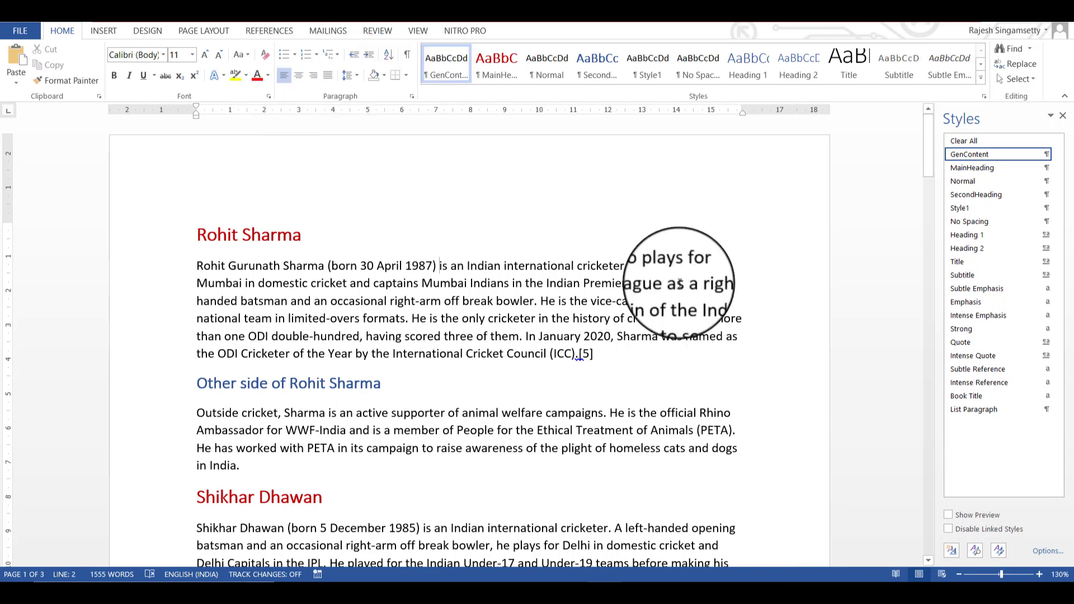
left_click(1045, 154)
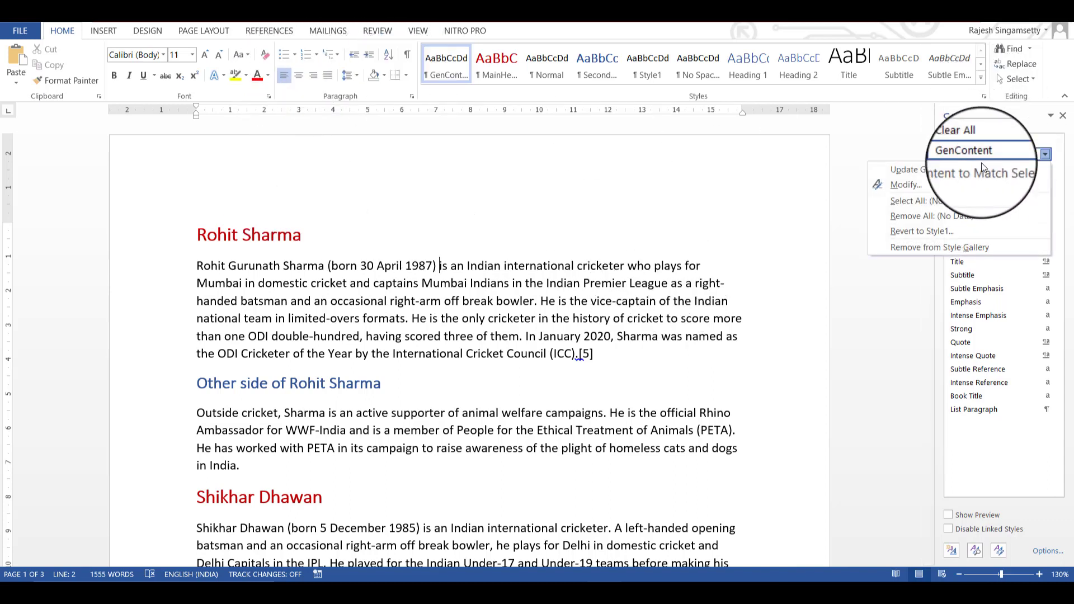
left_click(947, 186)
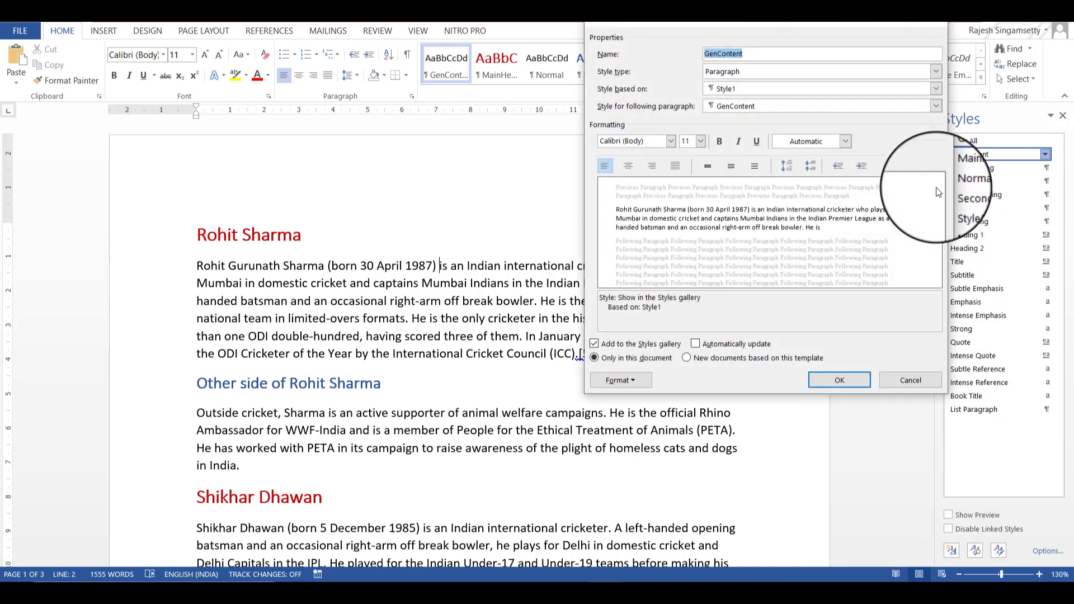
left_click(636, 379)
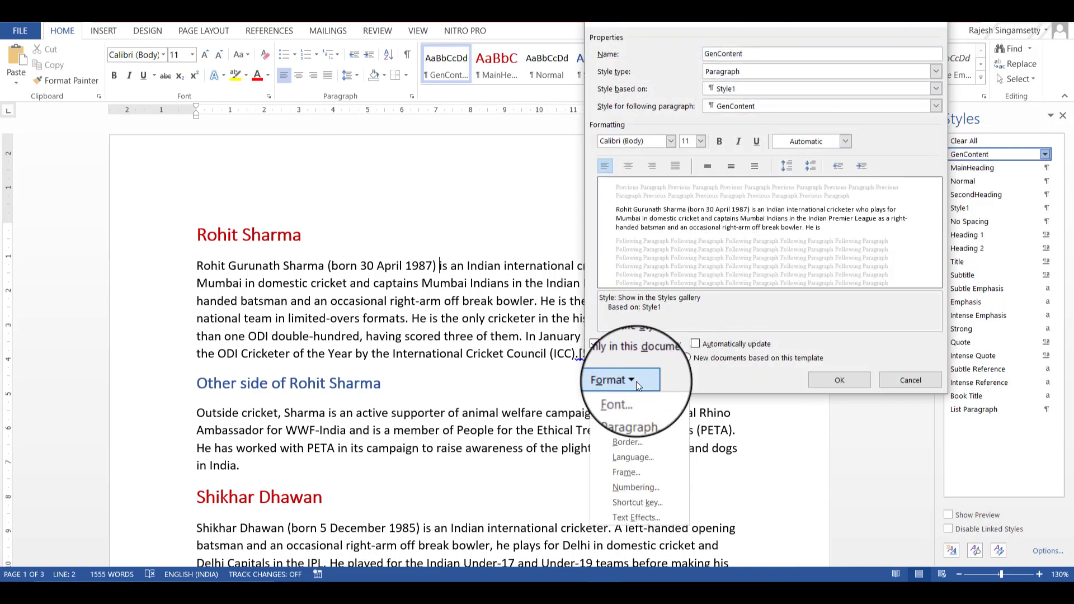
left_click(645, 412)
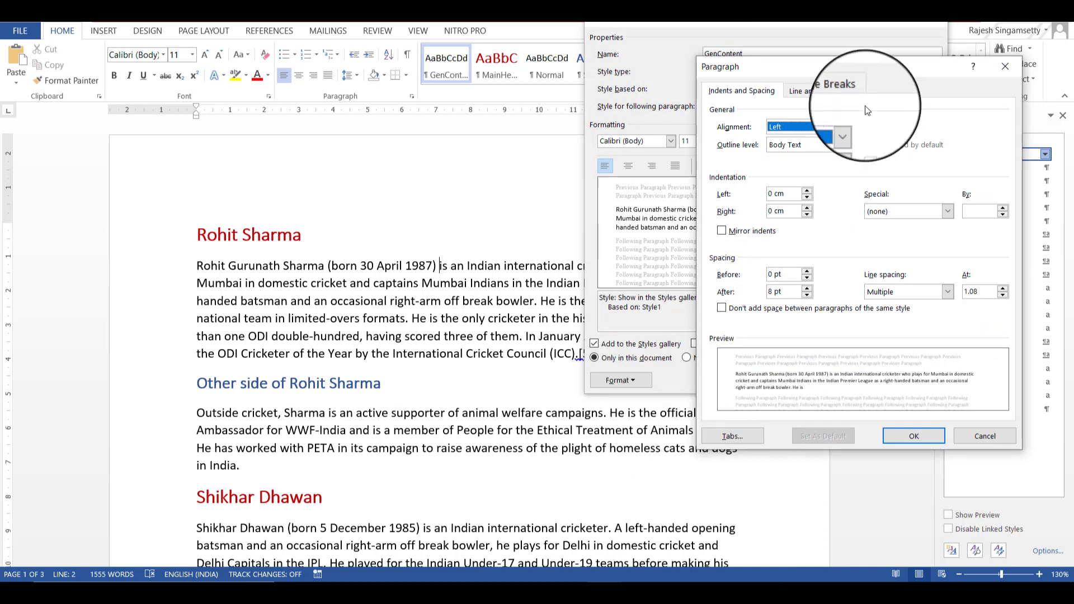
left_click_drag(854, 74, 859, 102)
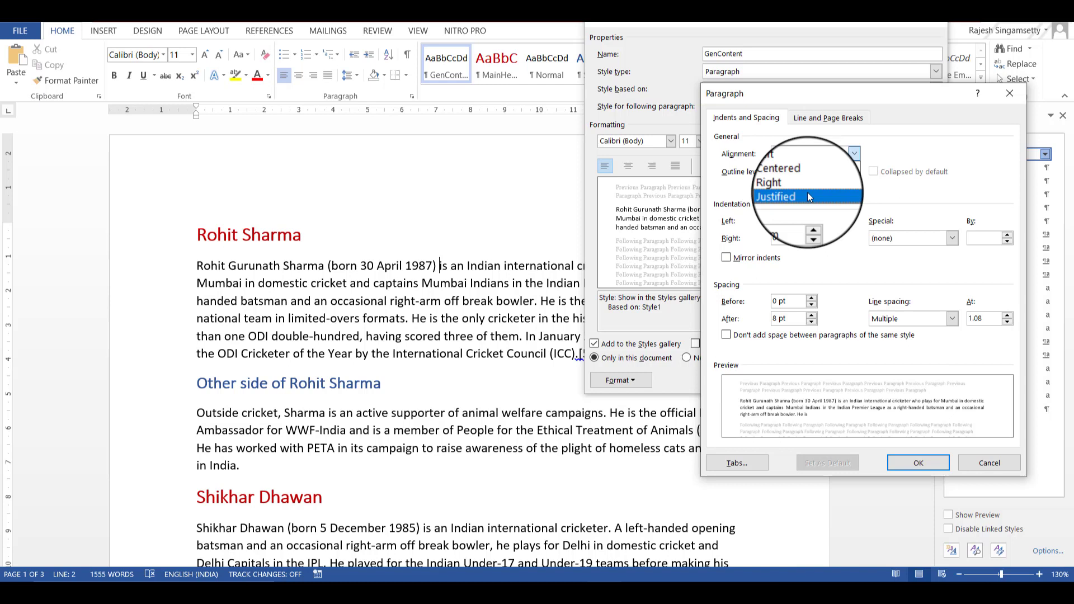
left_click(808, 193)
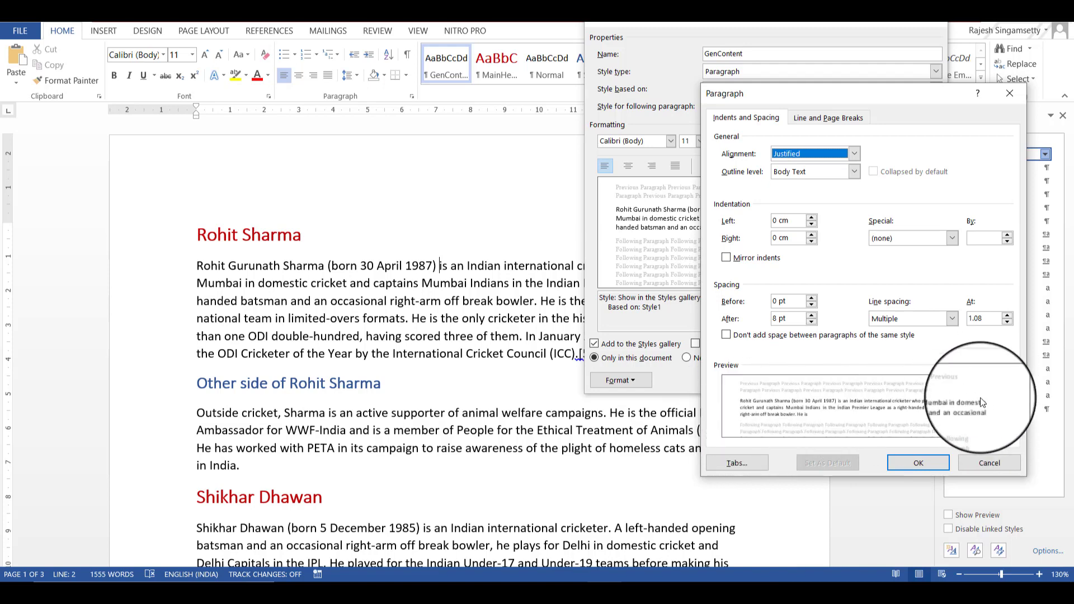
left_click(912, 463)
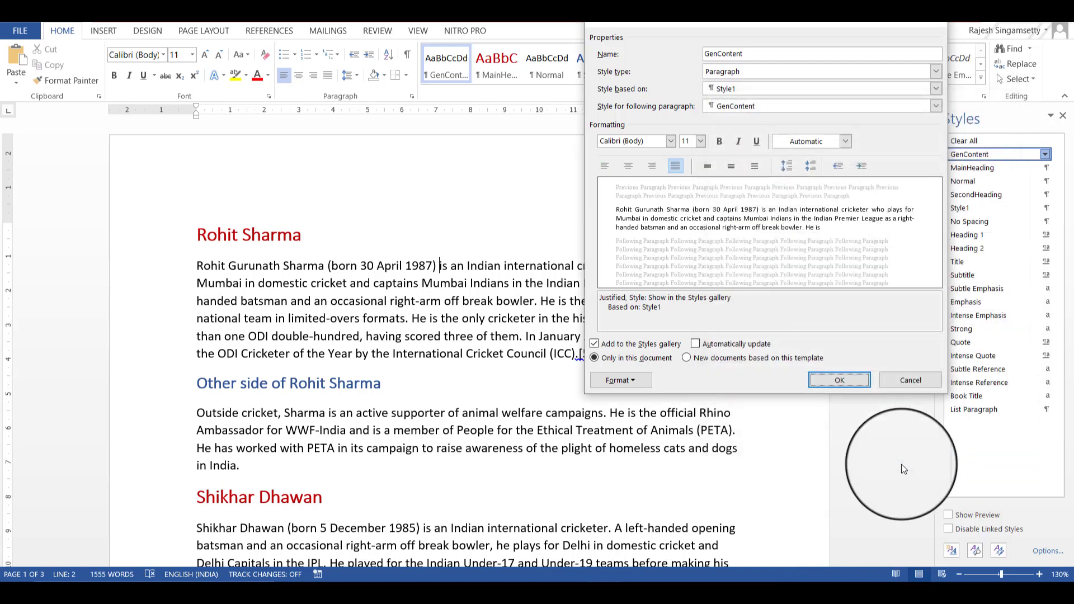
left_click(829, 381)
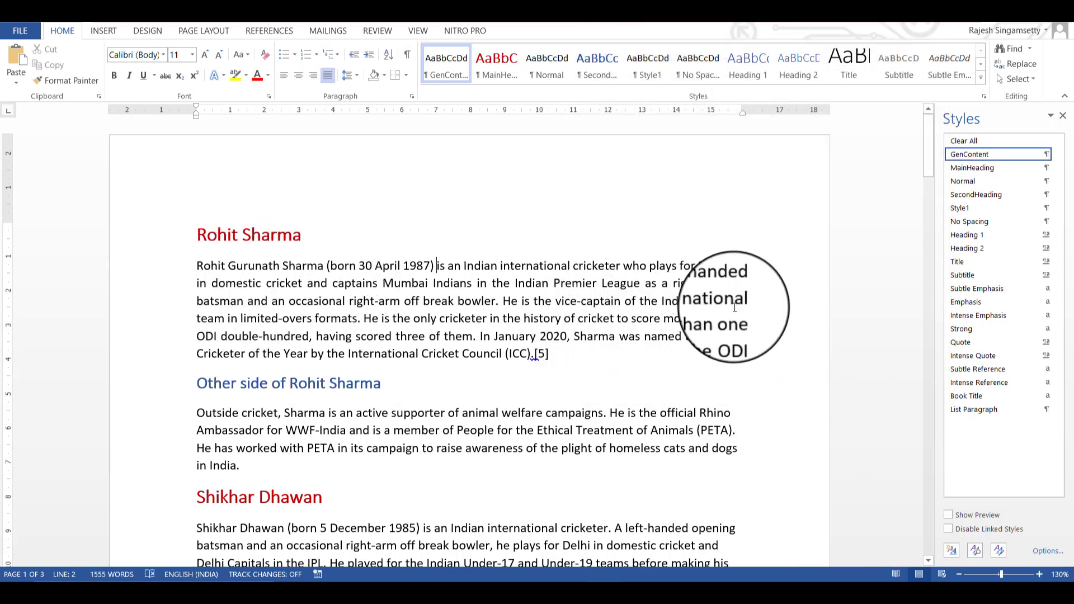
Apply the GenContent style to the body paragraph under the "Shikhar Dhawan" heading.
scroll(740, 323, "down", 3)
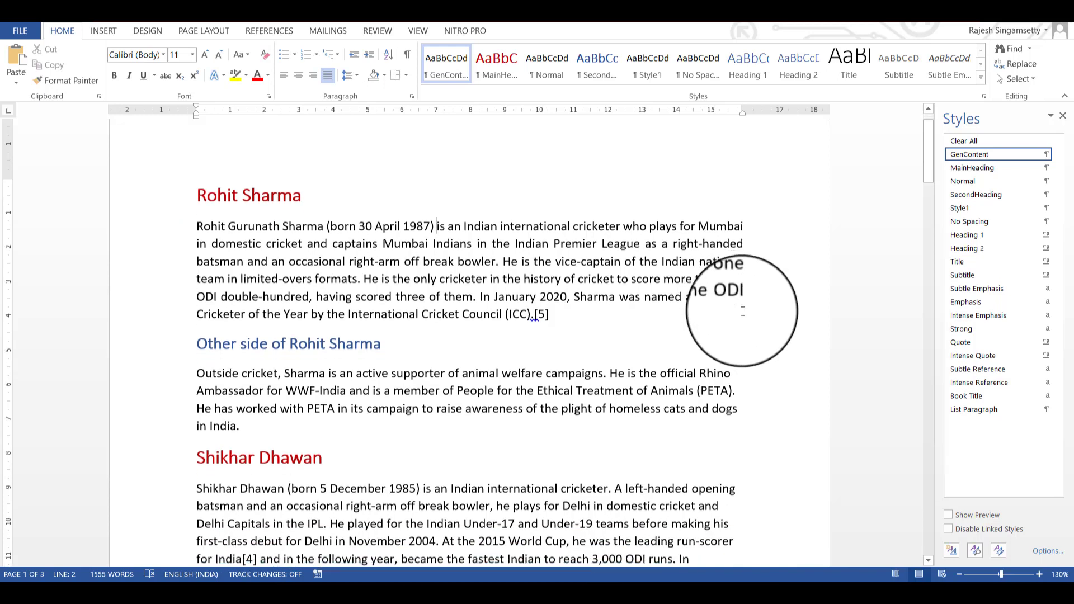
left_click(538, 378)
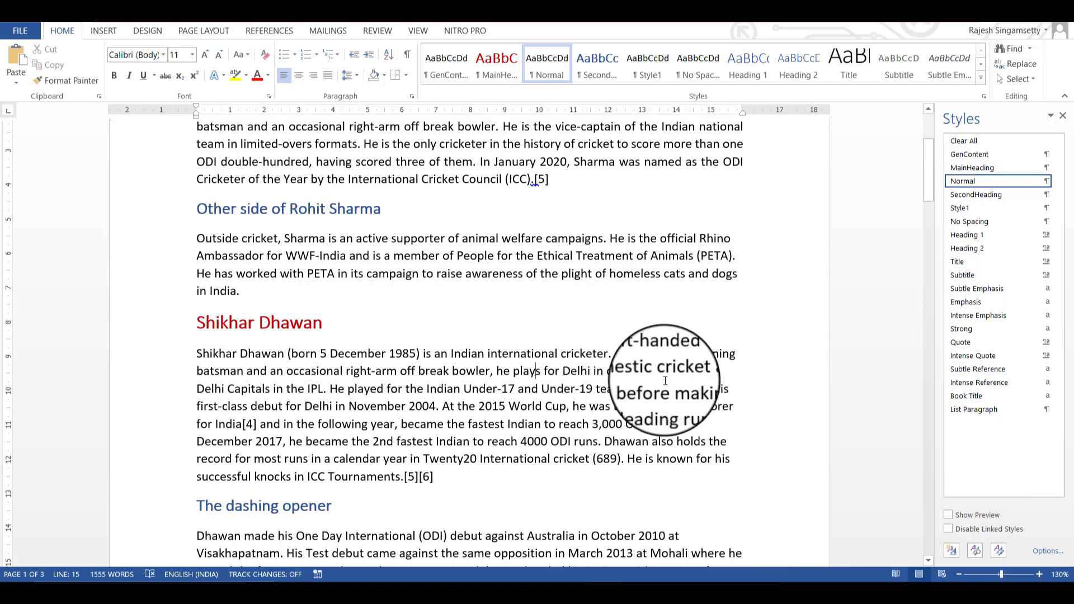
scroll(658, 403, "up", 1)
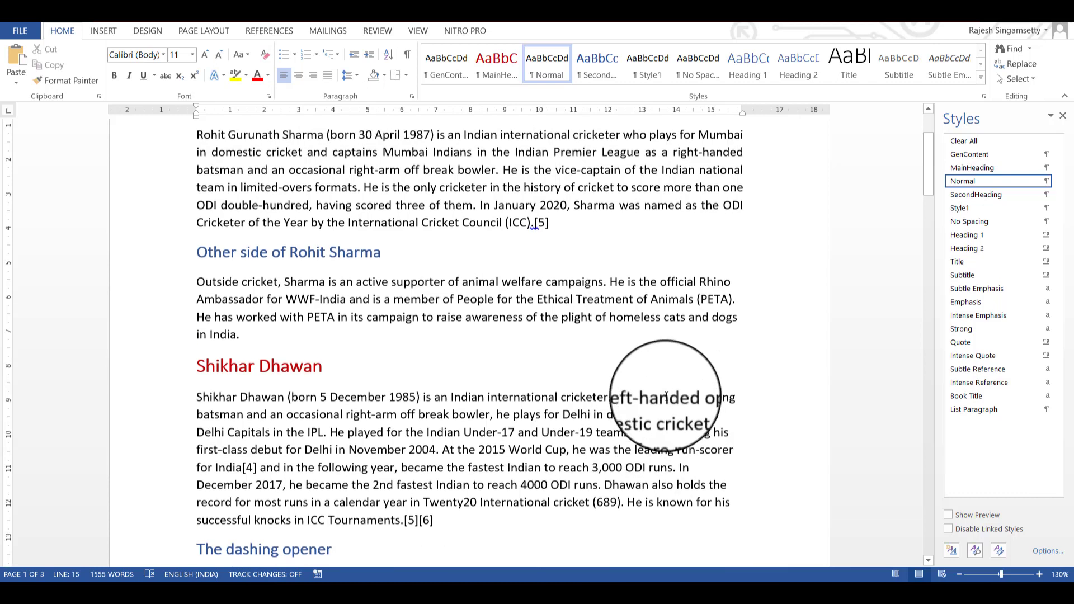
left_click(980, 161)
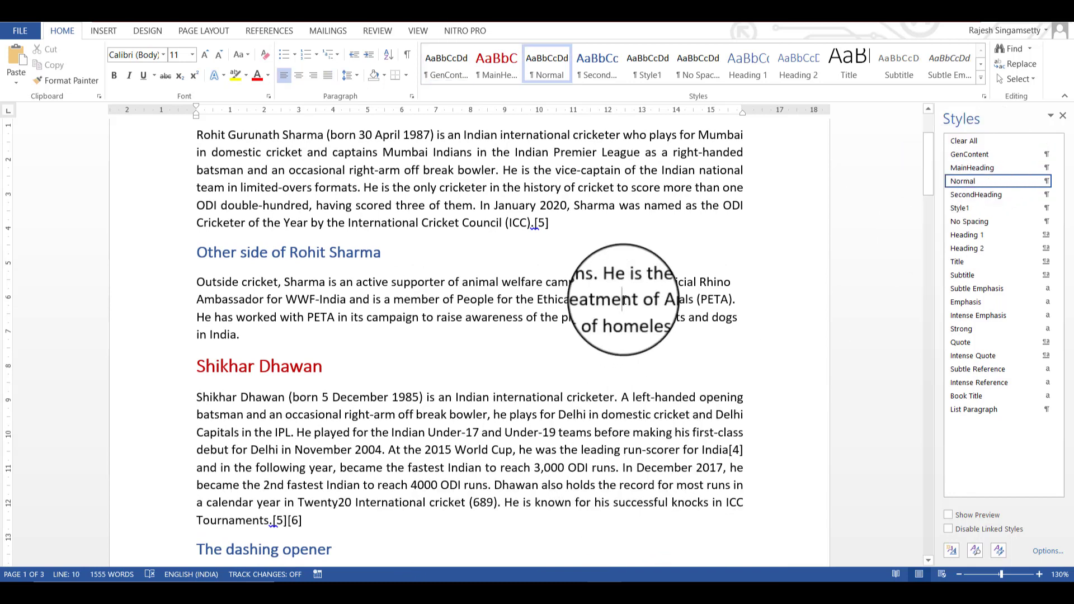
Apply the GenContent style to the body paragraph under the "Other side of Rohit Sharma" heading.
left_click(976, 156)
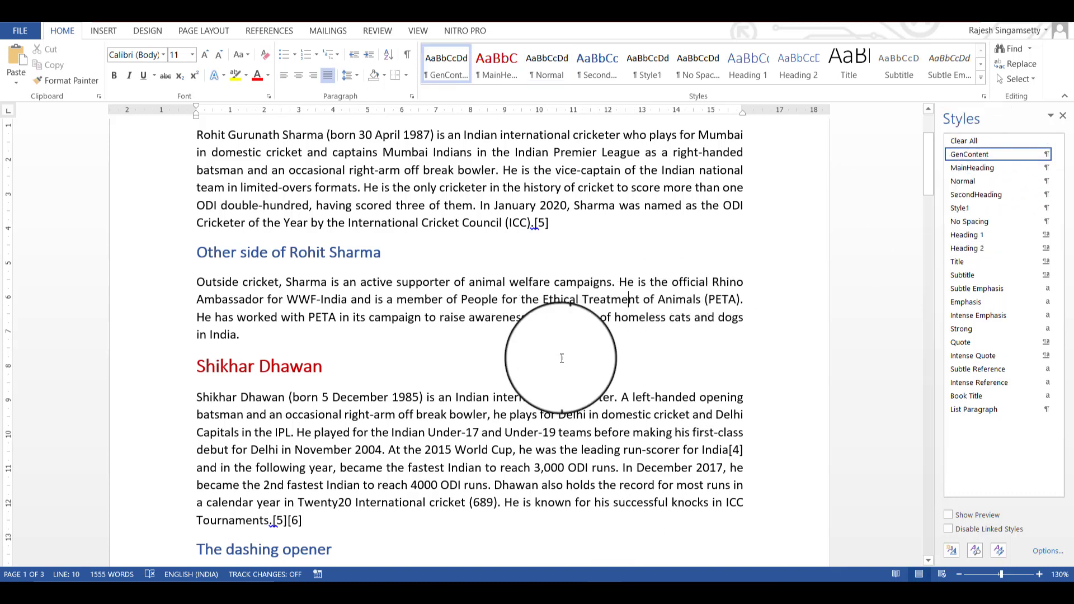
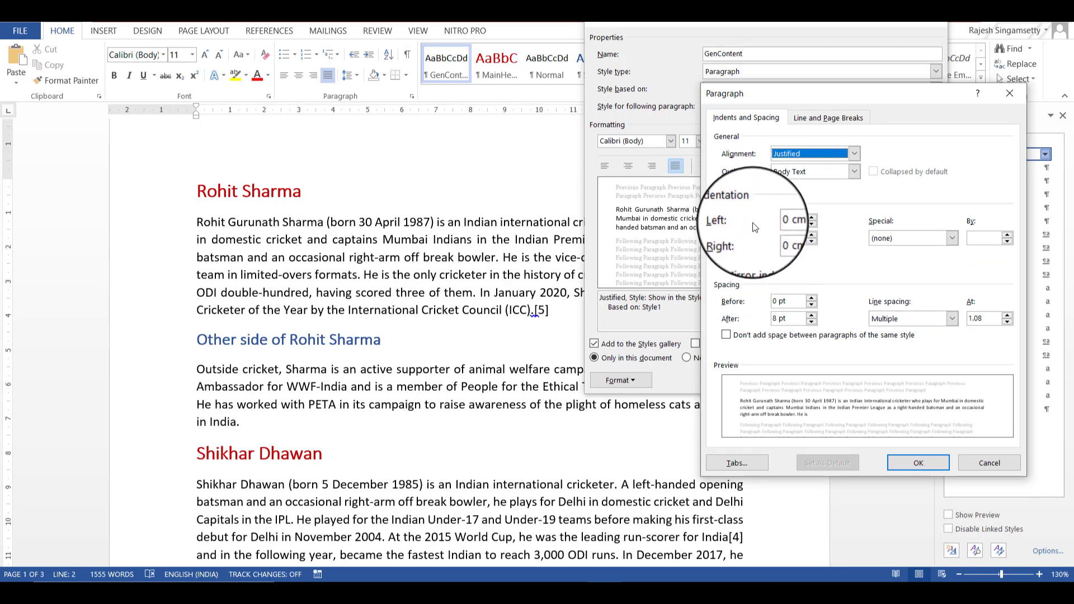
Modify the GenContent style so its left paragraph indentation is 1 cm.
key("Tab")
key("Tab")
key("Tab")
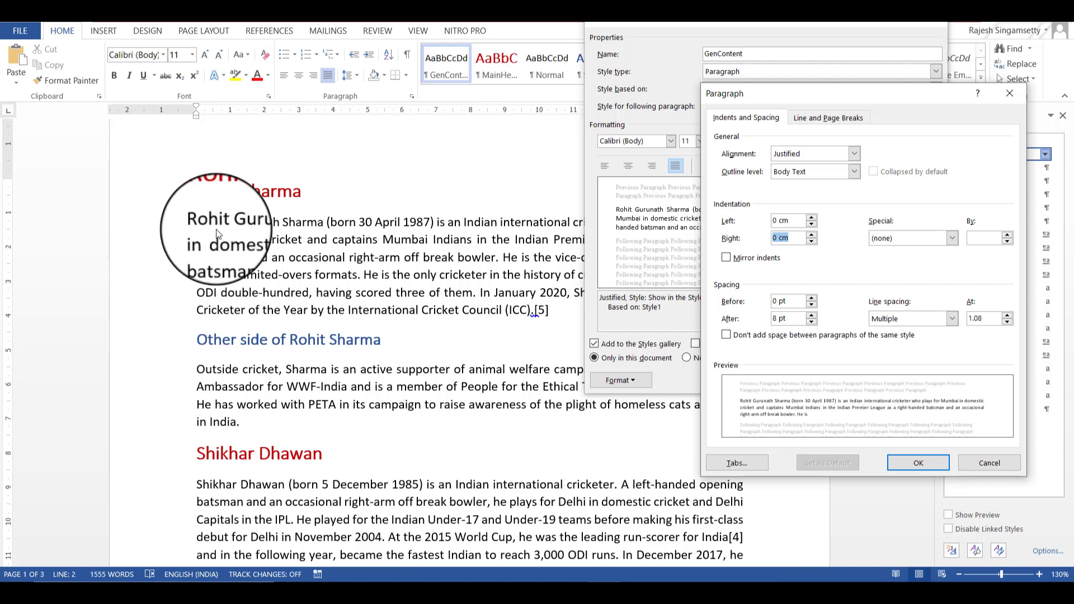
left_click(810, 219)
left_click(810, 219)
left_click(810, 219)
left_click(810, 218)
left_click(810, 219)
left_click(810, 219)
left_click(811, 219)
left_click(811, 218)
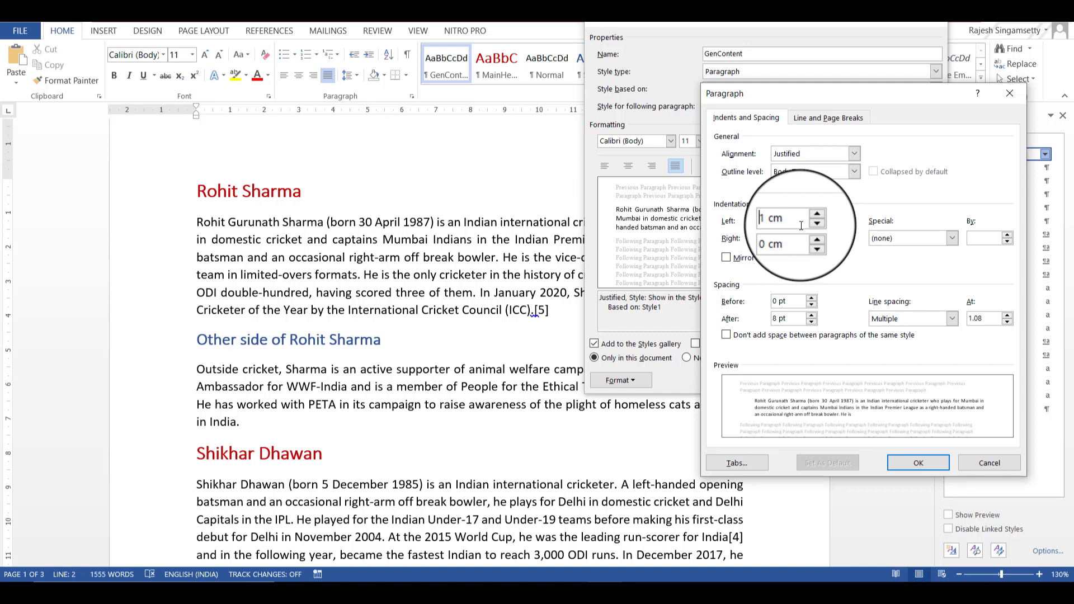
left_click(914, 462)
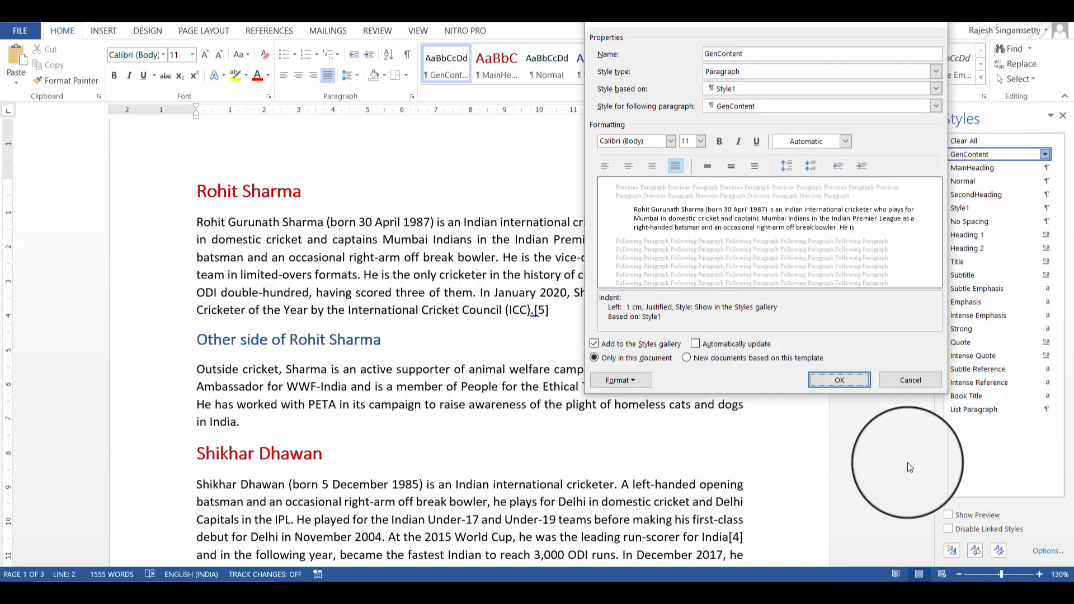
left_click(820, 376)
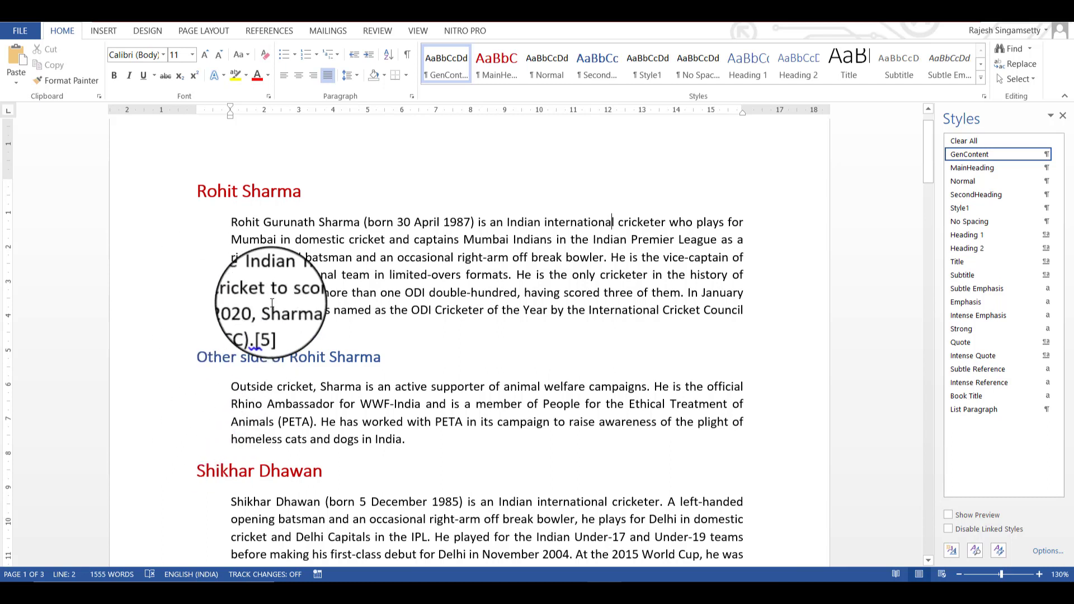
Modify the GenContent style so its right paragraph indentation is 1 cm.
scroll(269, 310, "down", 3)
scroll(461, 319, "up", 1)
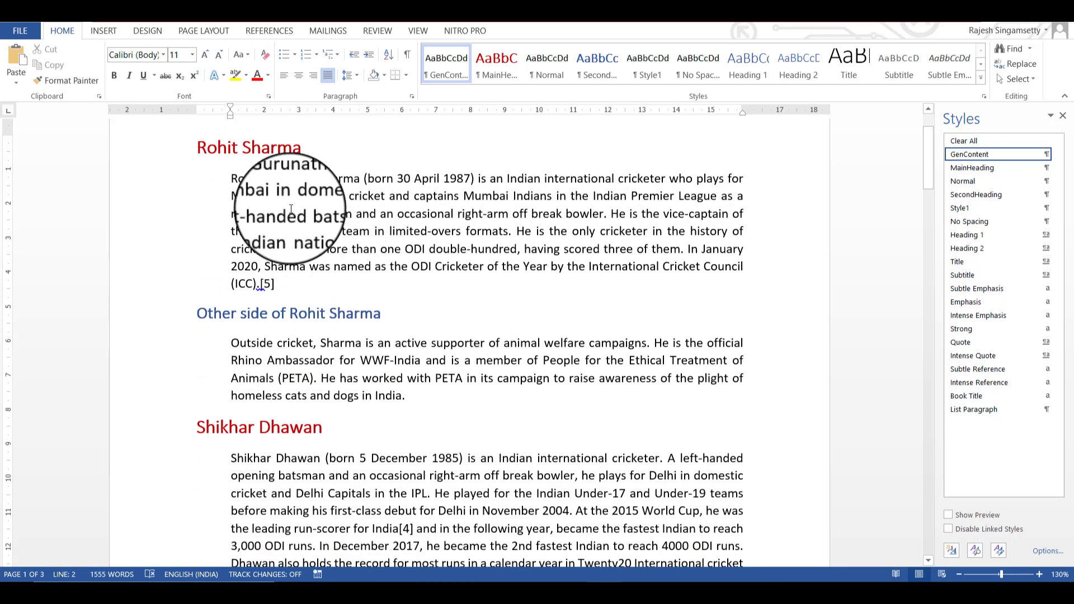
scroll(732, 236, "up", 1)
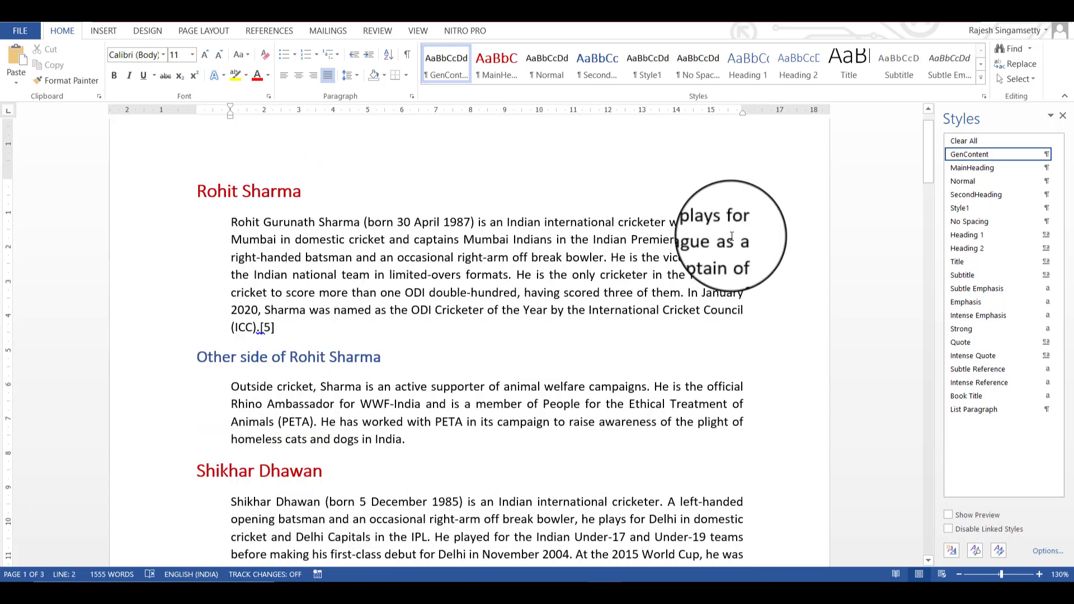
left_click(1044, 156)
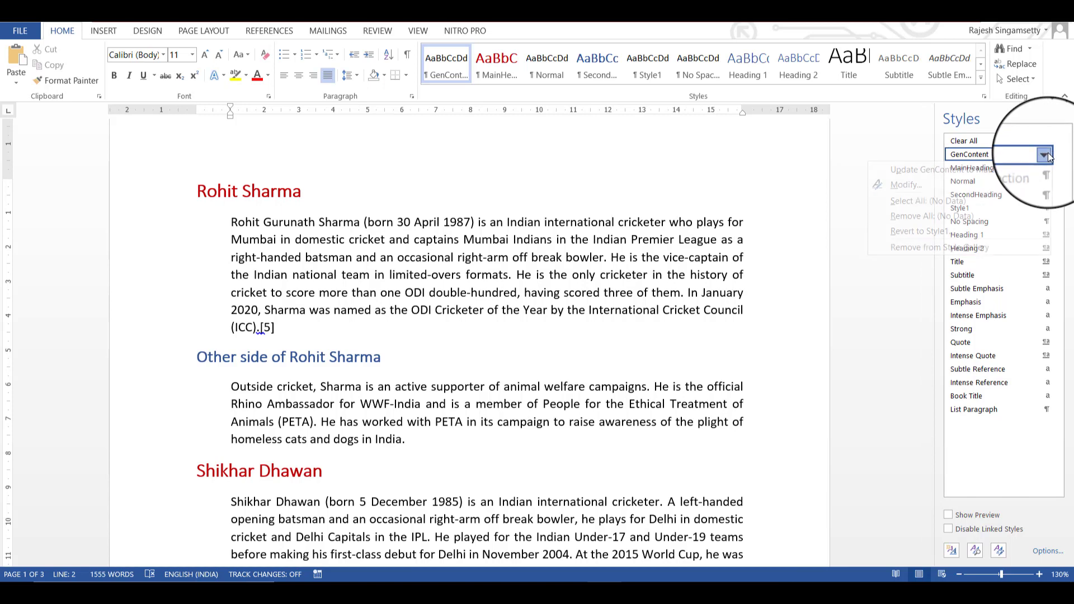
left_click(903, 186)
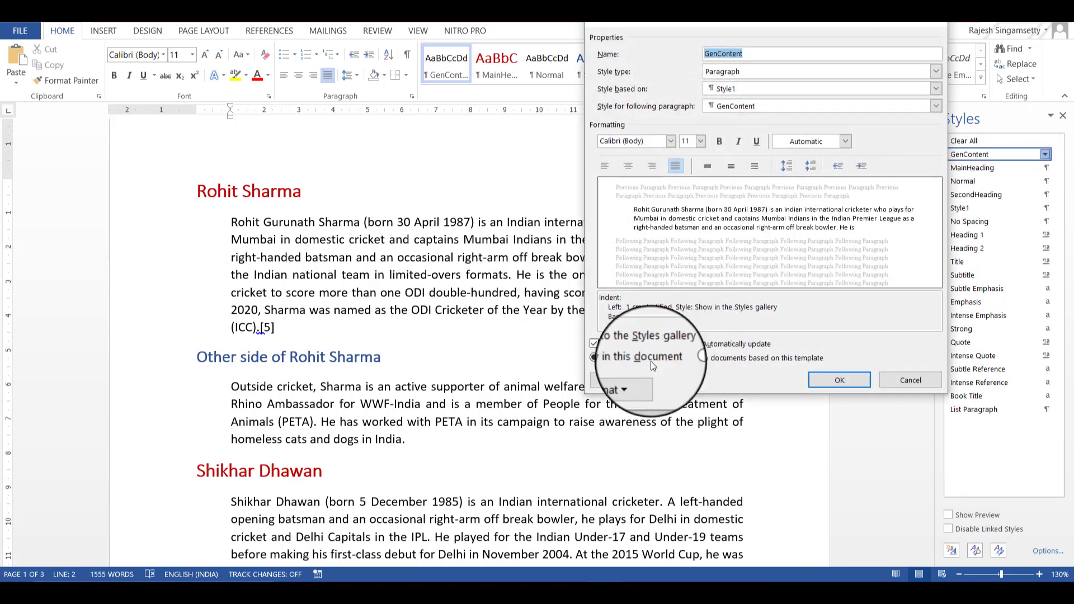
left_click(636, 382)
left_click(627, 412)
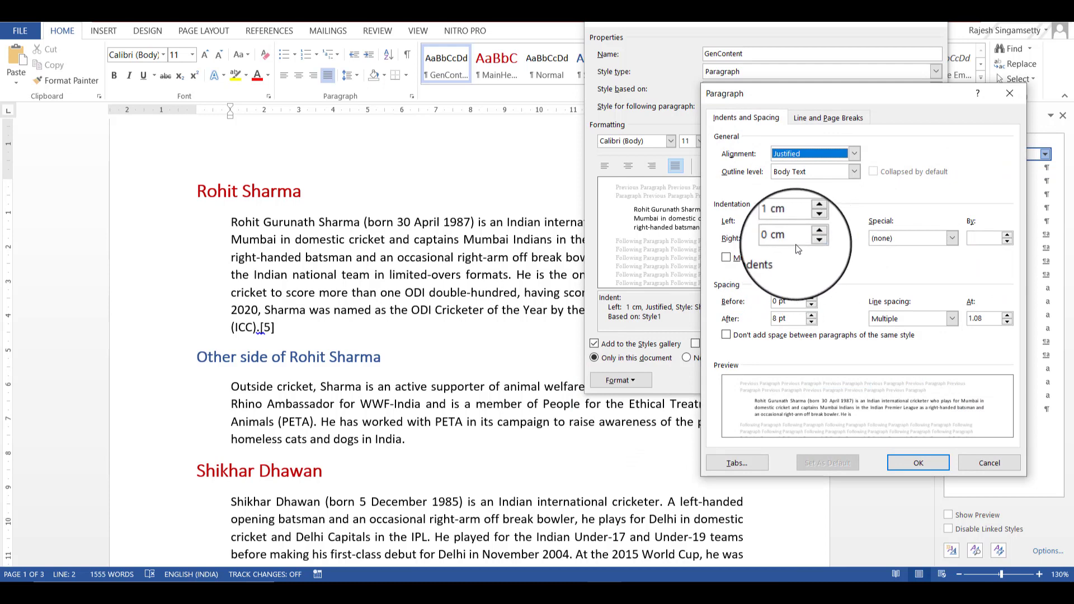
left_click(812, 236)
left_click(812, 236)
left_click(812, 235)
left_click(813, 235)
left_click(811, 236)
left_click(811, 236)
left_click(810, 235)
left_click(811, 236)
left_click(811, 235)
left_click(810, 236)
left_click(918, 462)
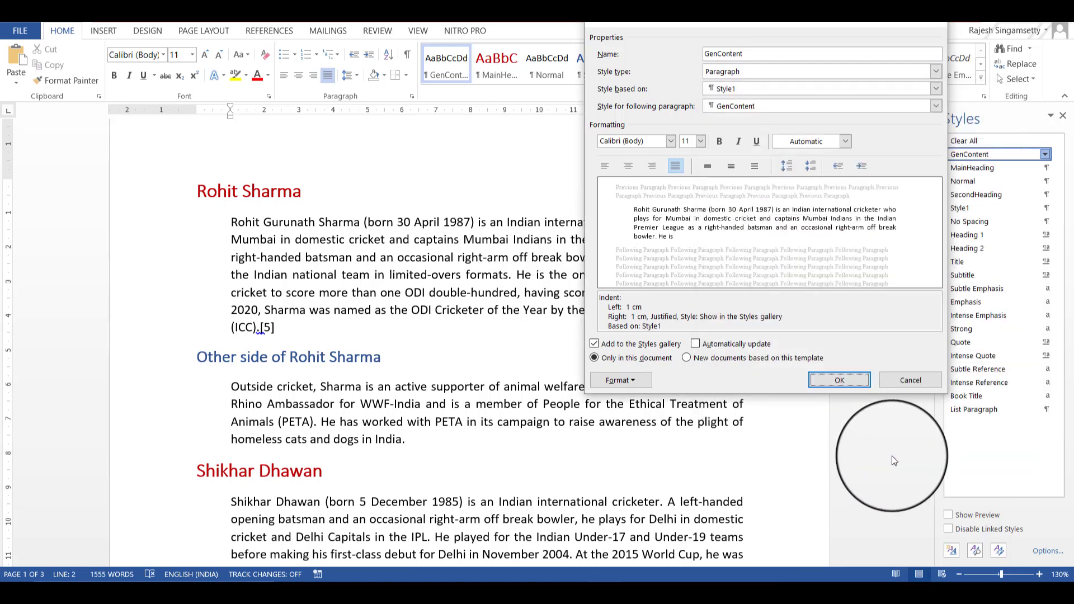
left_click(839, 380)
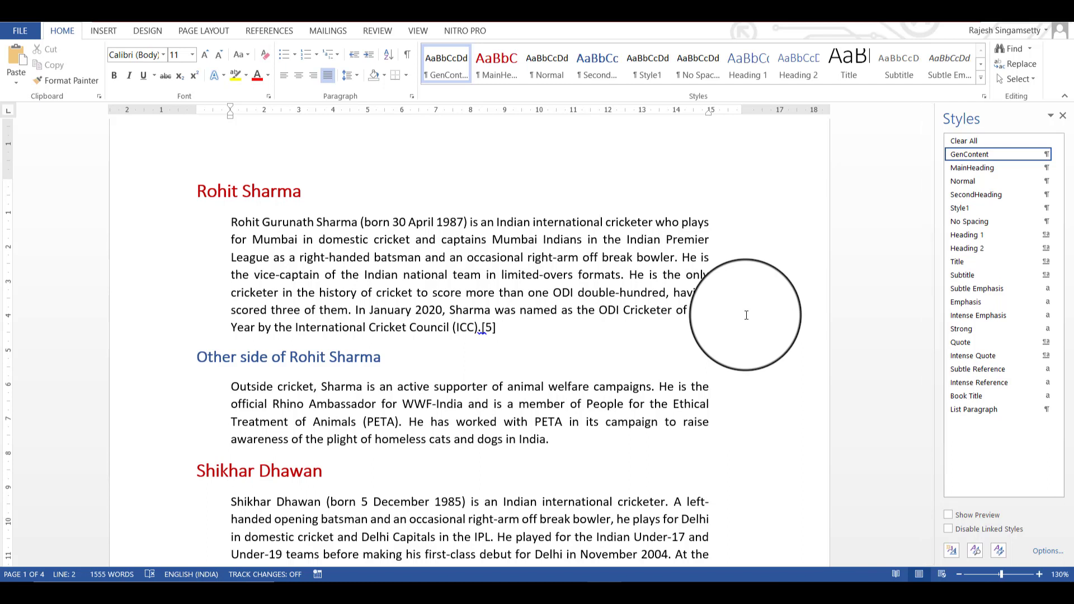
Set both the left and right paragraph indentation of the GenContent style to 0.
key("Down")
key("Down")
key("Down")
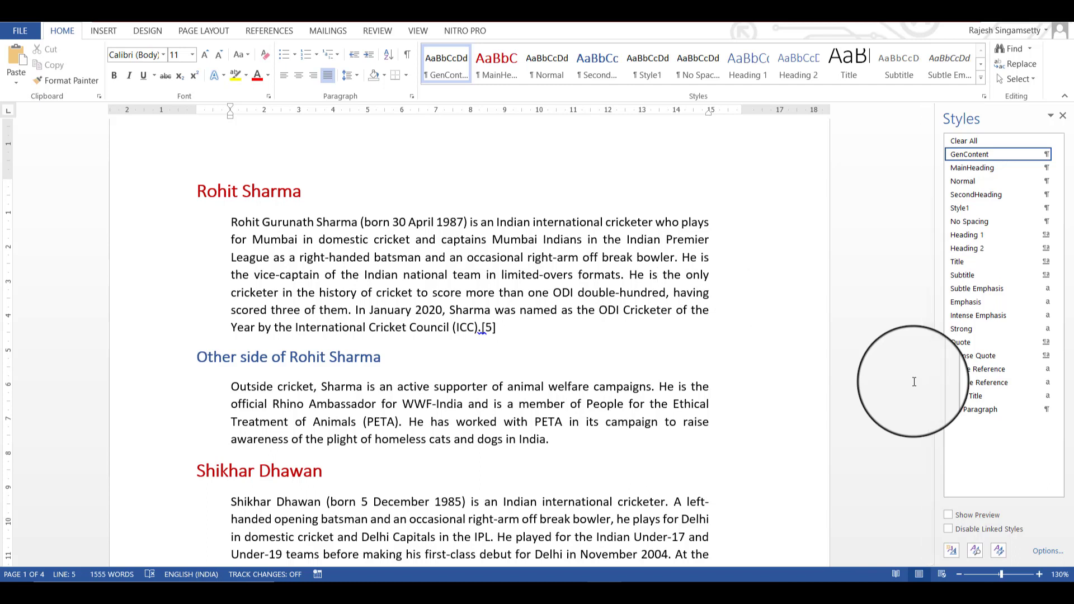
mouse_move(1050, 163)
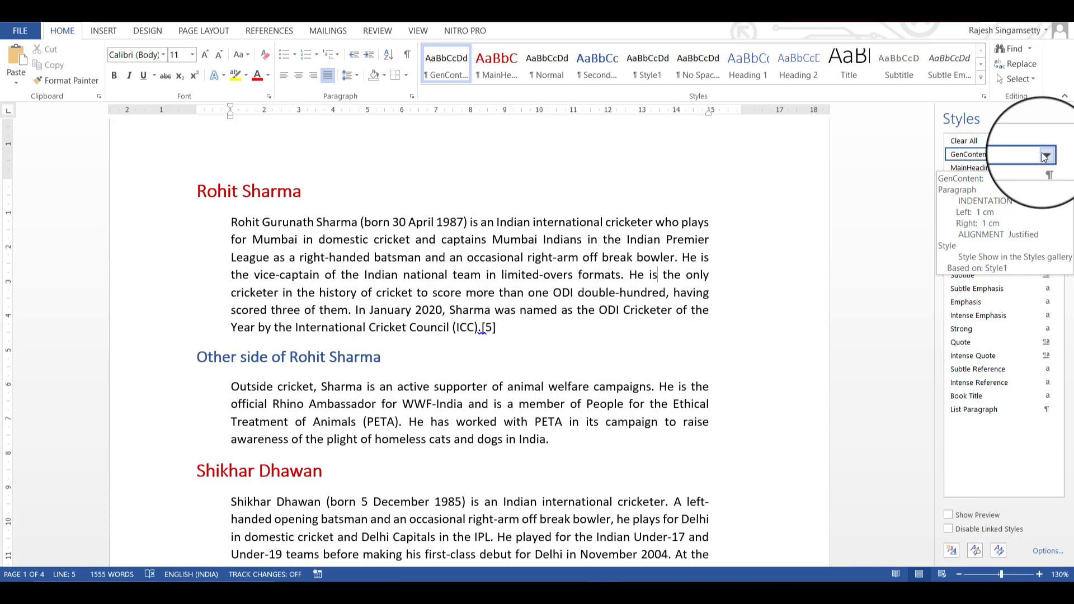
left_click(660, 239)
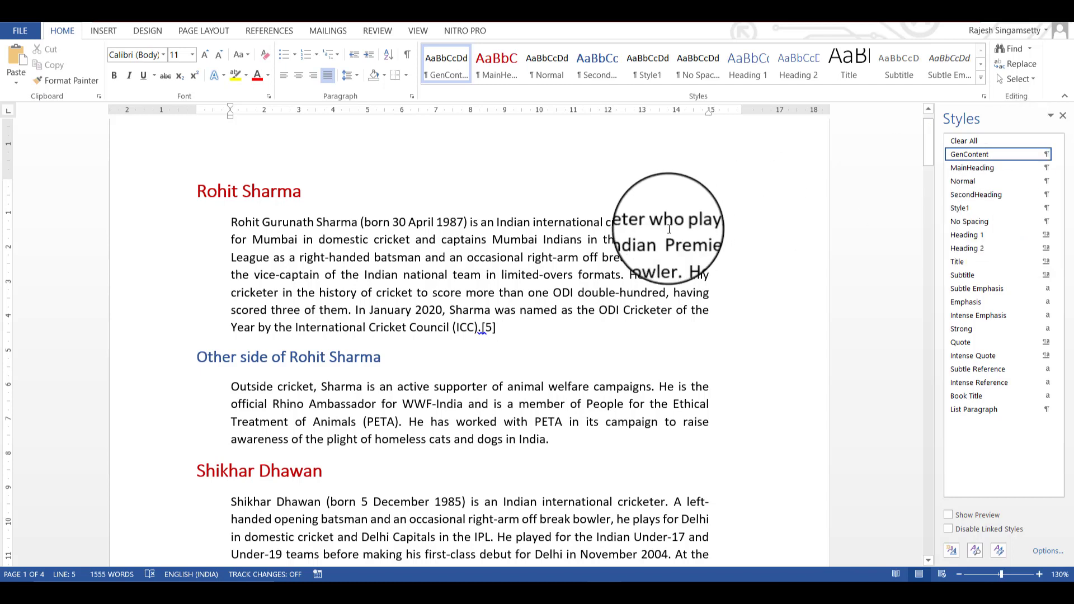
left_click(1045, 156)
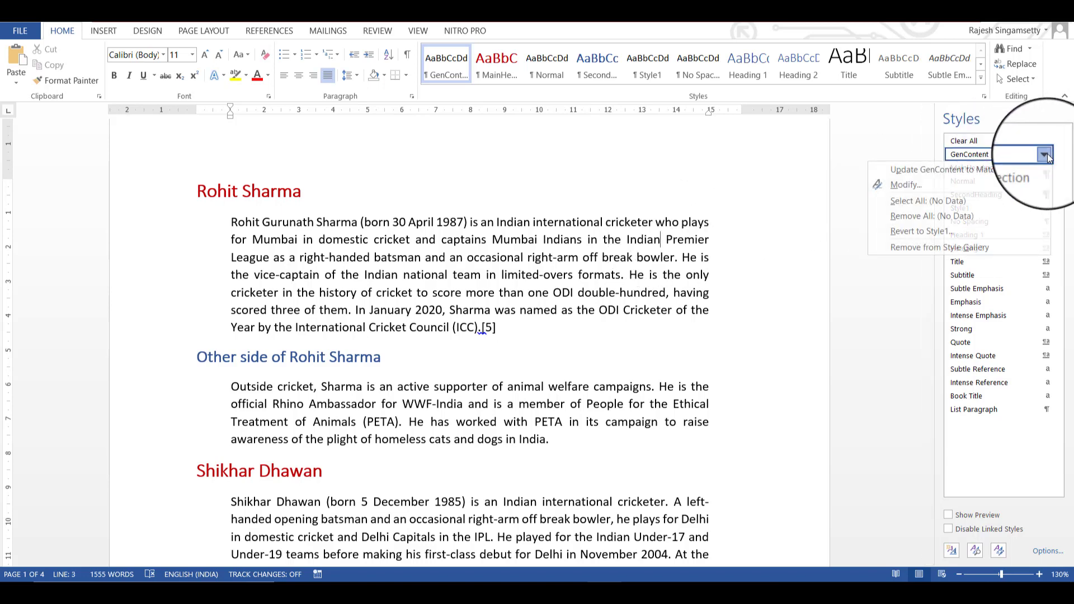
left_click(951, 185)
left_click(633, 384)
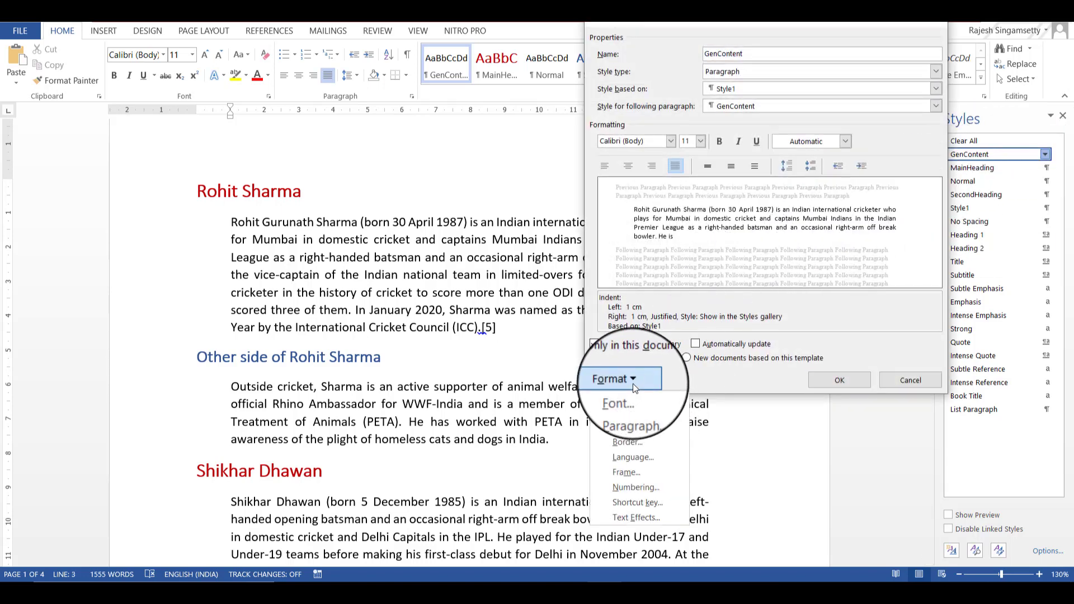
left_click(654, 409)
key("Tab")
key("Tab")
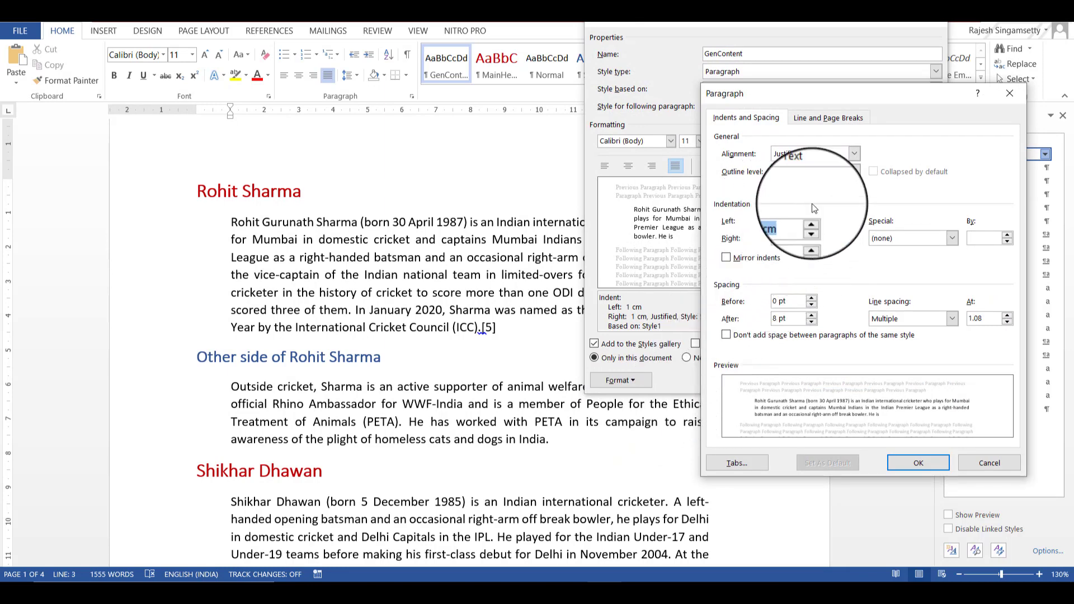
type("0")
key("Tab")
type("0")
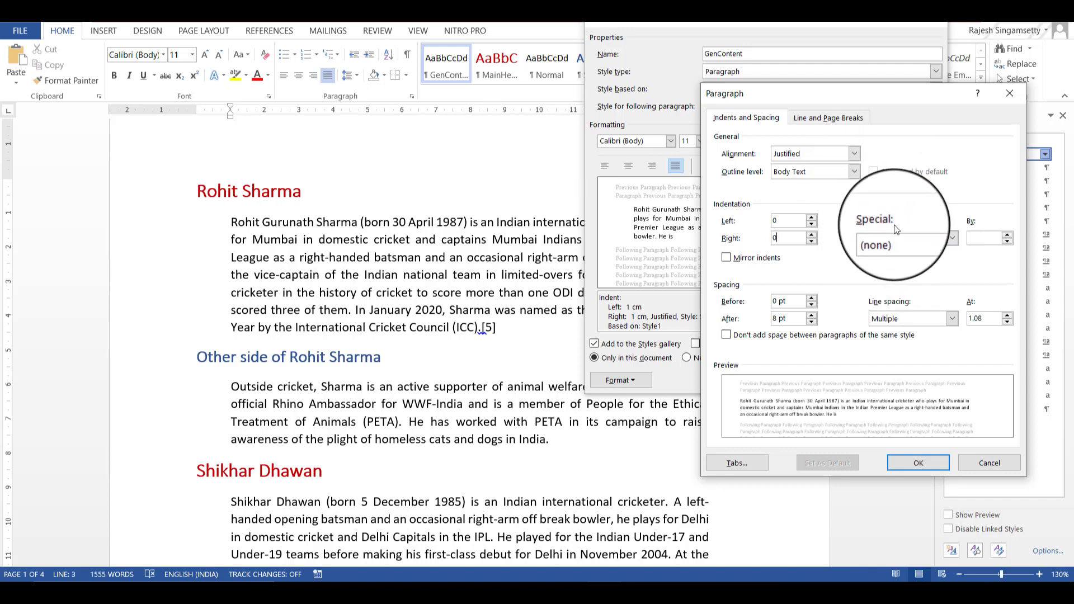
Set the special indentation of the GenContent style to First line and save the style changes.
left_click(952, 239)
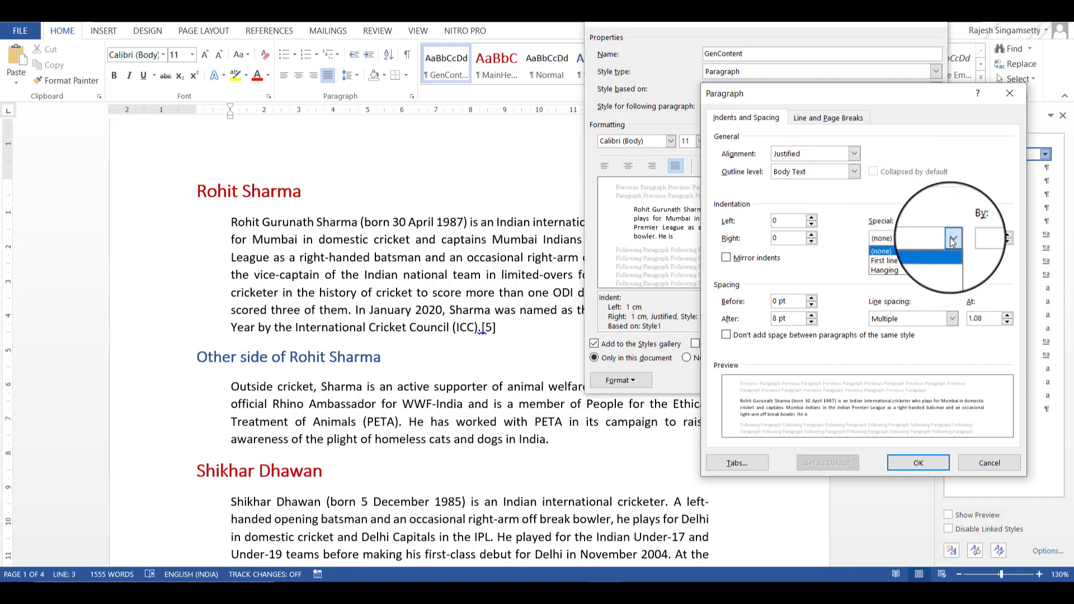
left_click(908, 266)
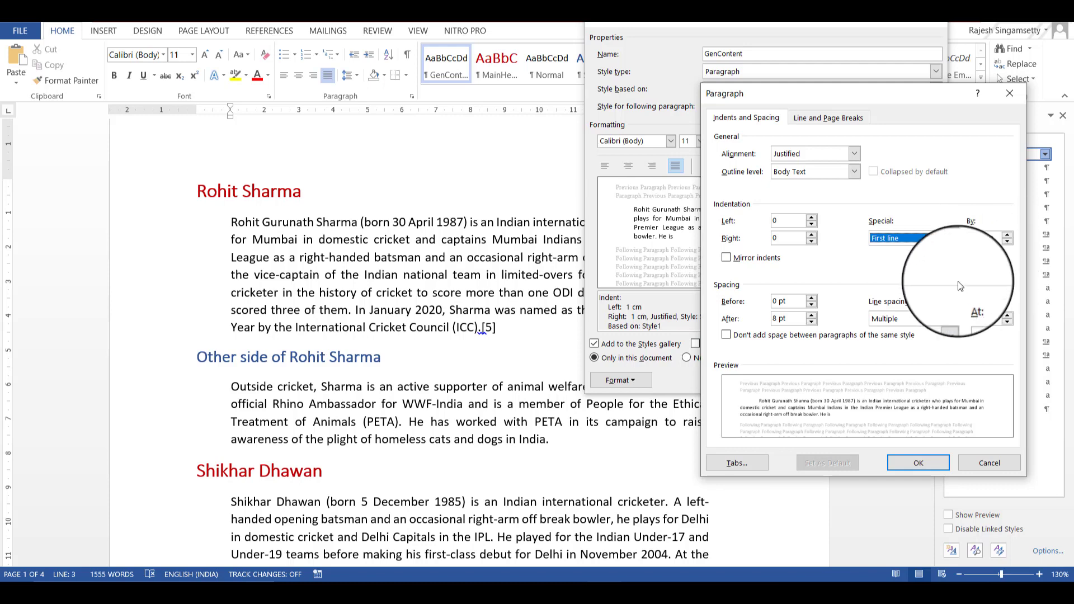
left_click(909, 461)
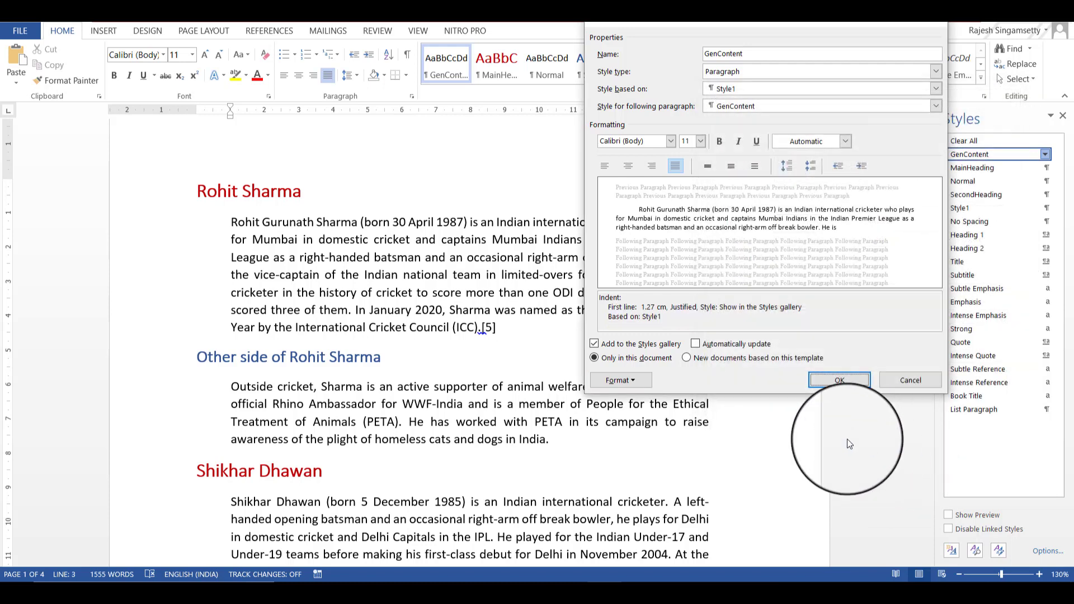
left_click(839, 380)
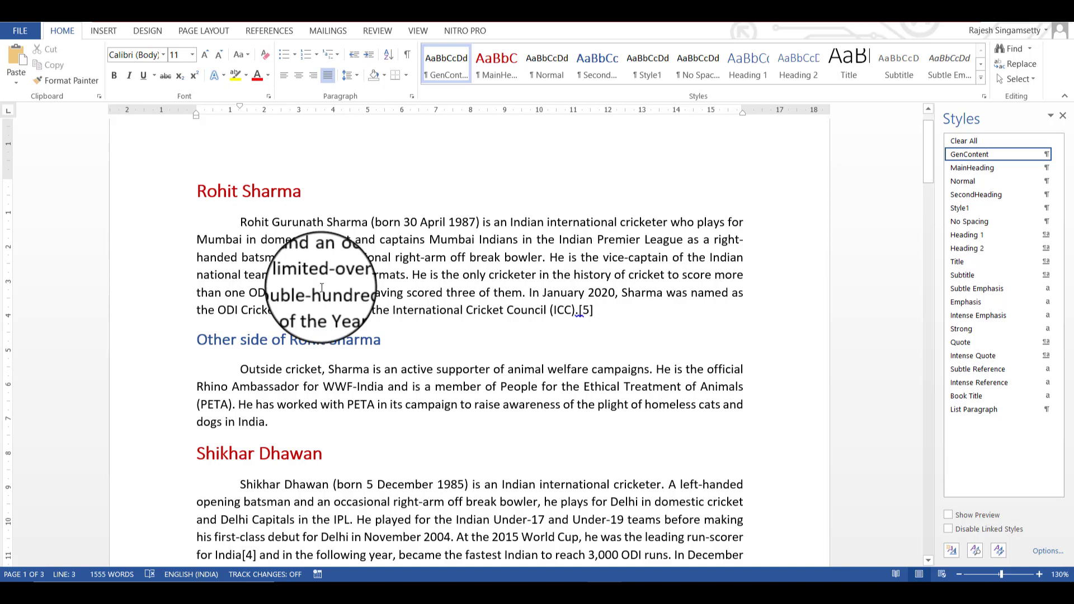
Apply the Normal style to the first paragraph under "The dashing opener" and indent its first line with a tab.
scroll(322, 288, "down", 9)
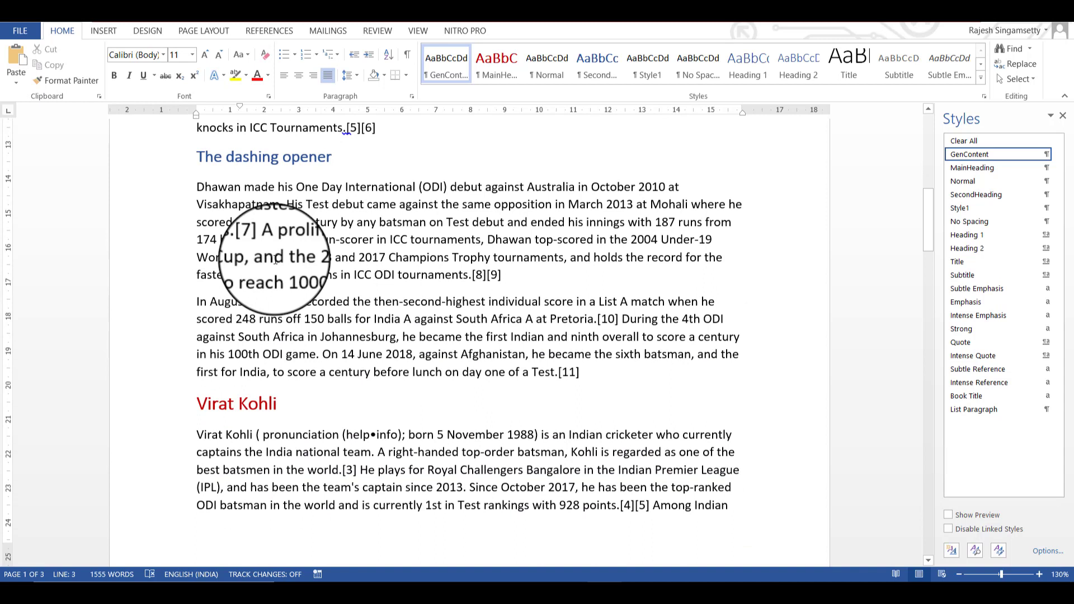
left_click(197, 187)
left_click(546, 66)
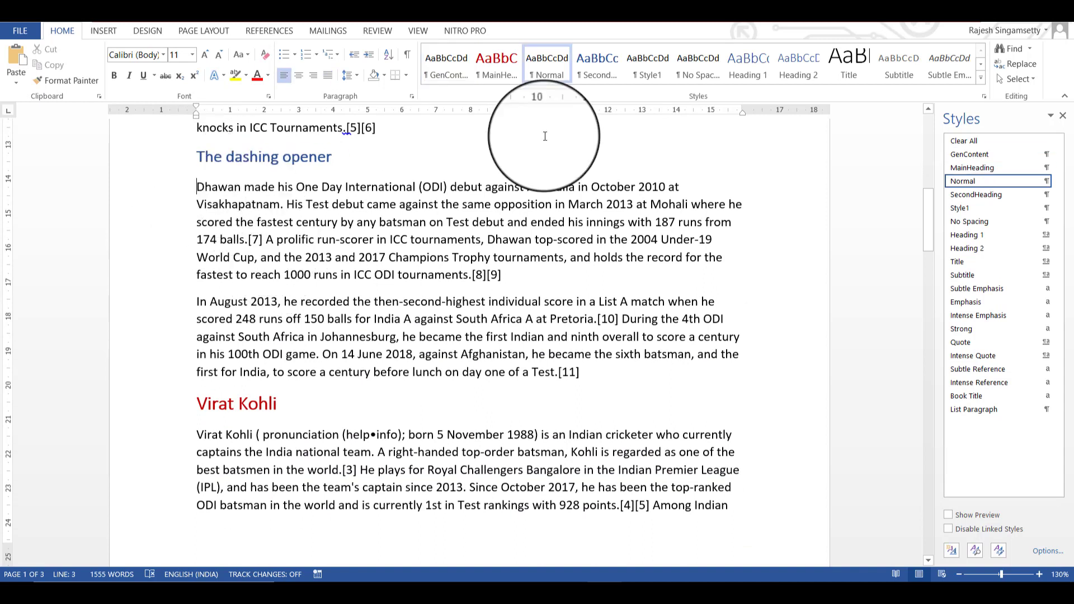
key("Tab")
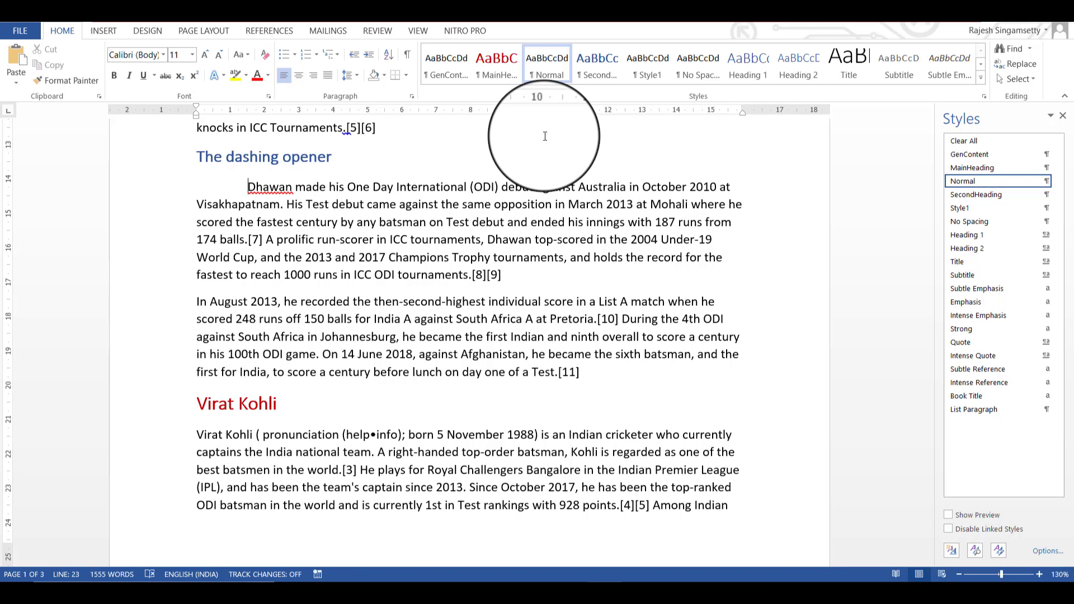
Modify the GenContent style so its special paragraph indentation is Hanging and save the style changes.
scroll(629, 223, "up", 10)
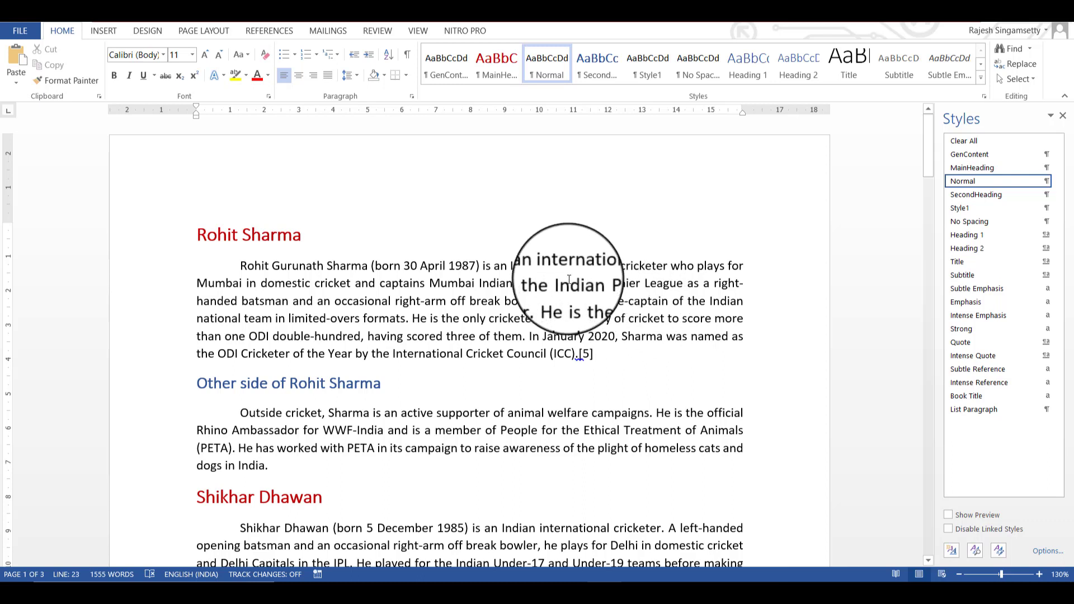
left_click(569, 282)
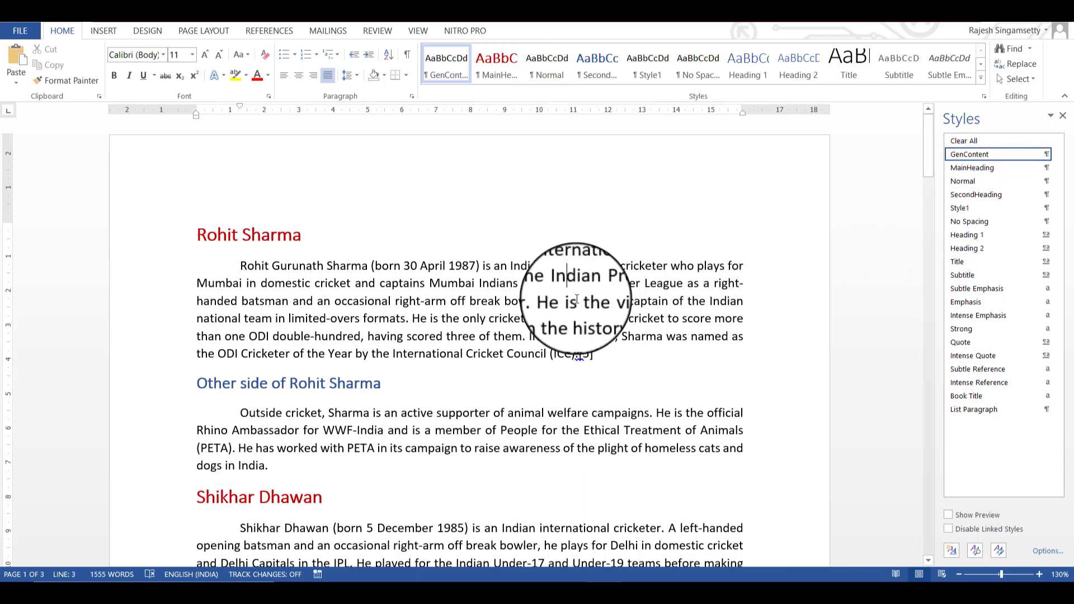
left_click(557, 284)
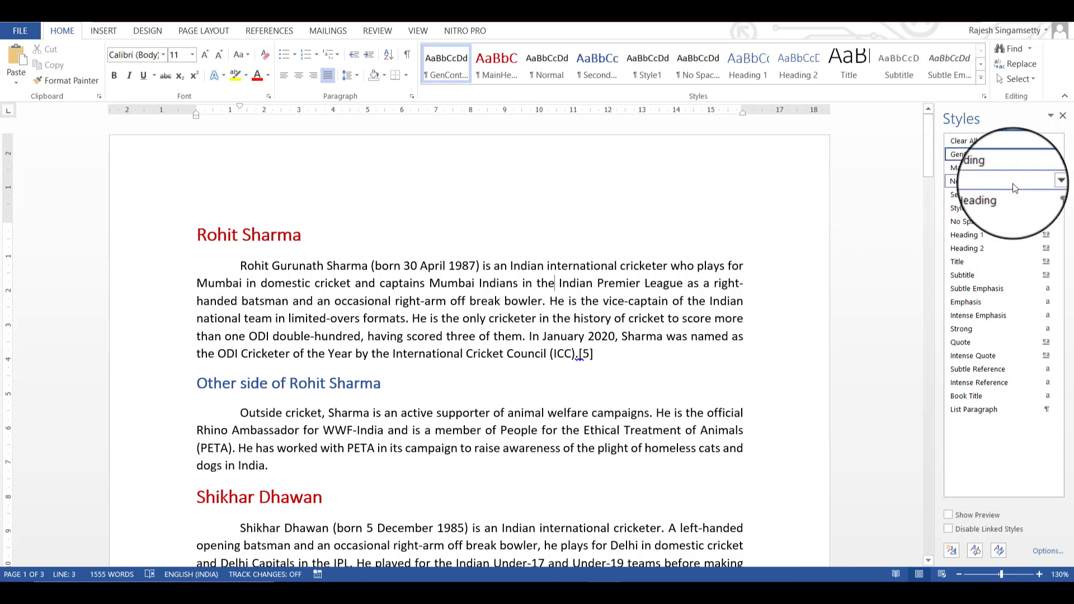
left_click(1045, 154)
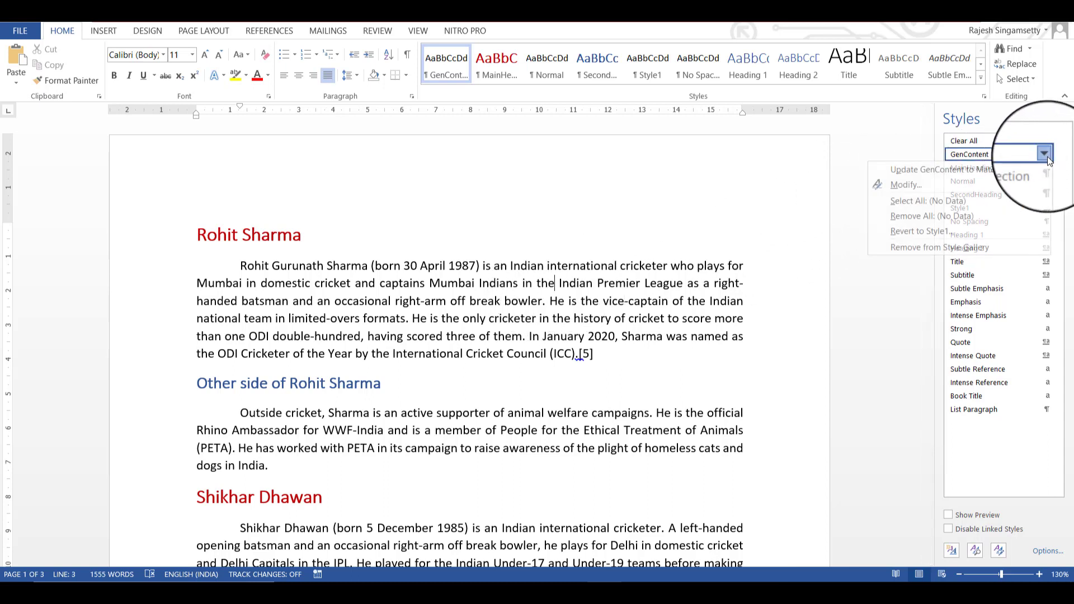
left_click(994, 185)
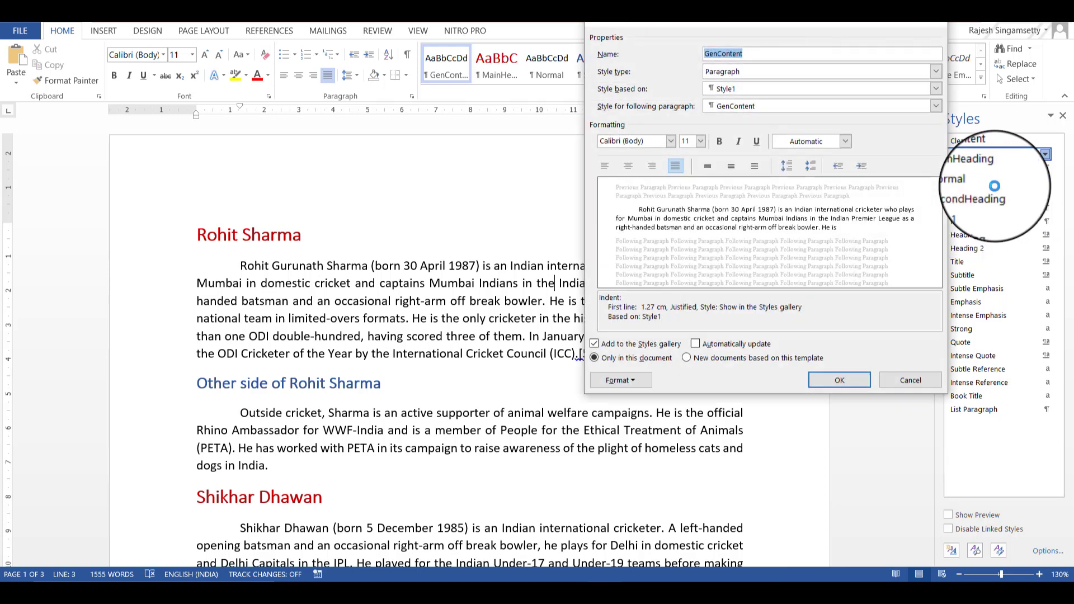
left_click(638, 378)
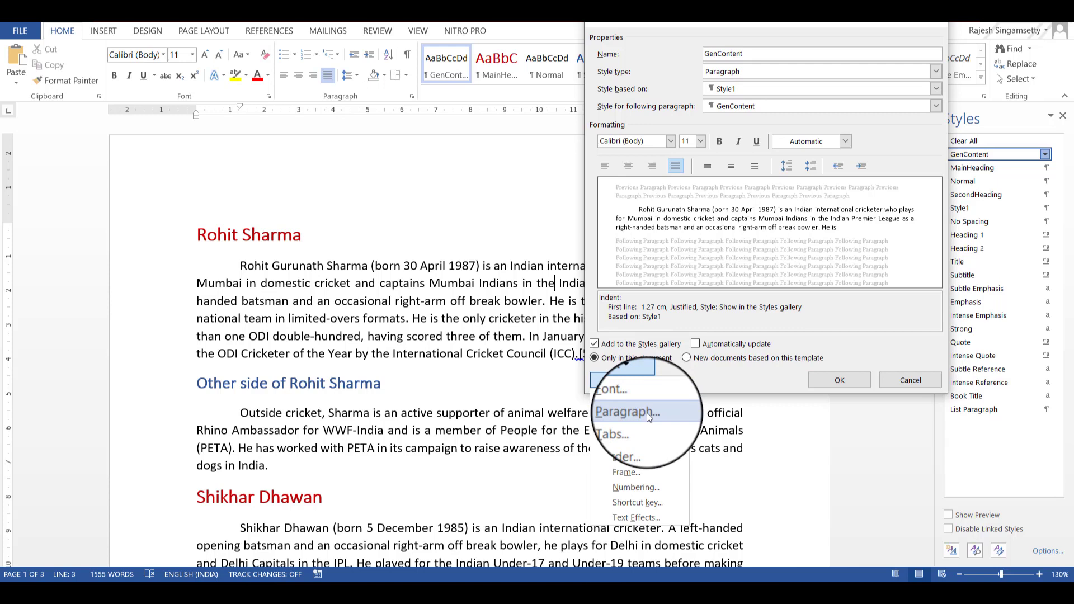
left_click(648, 414)
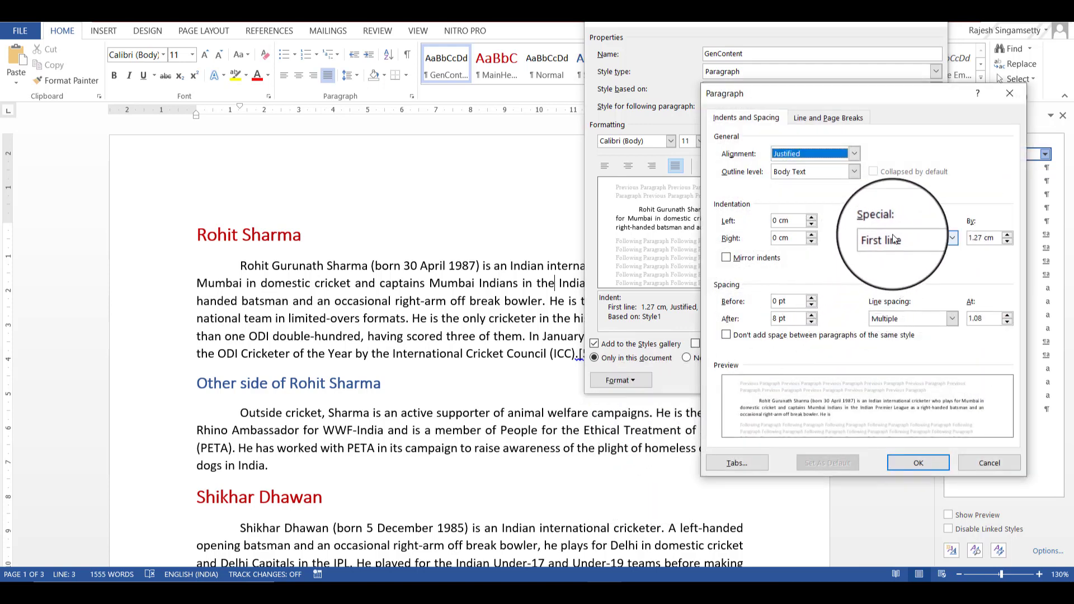
left_click(955, 236)
left_click(901, 269)
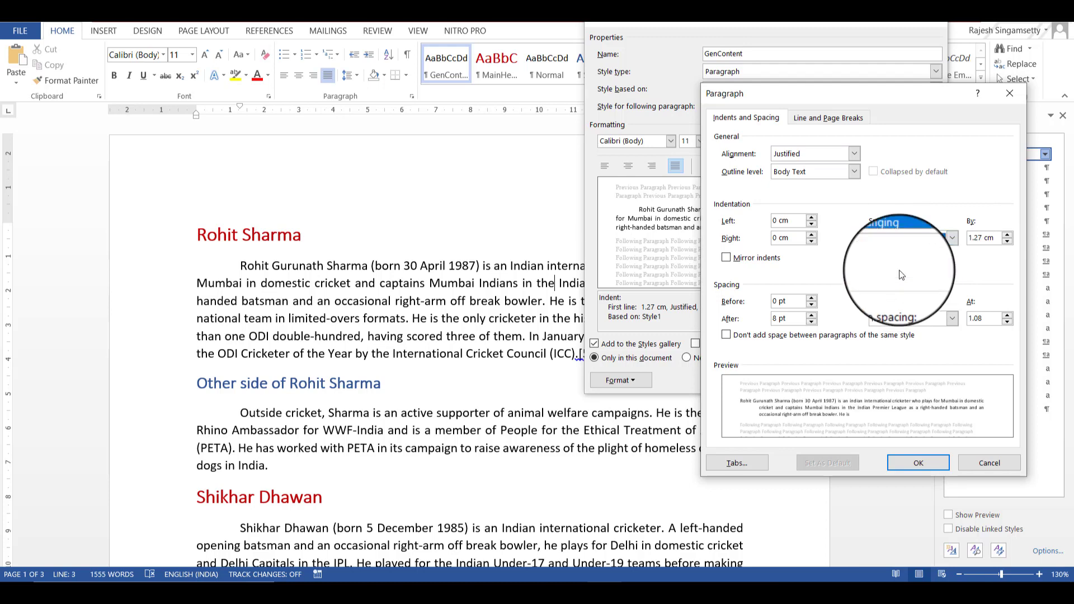
left_click(923, 465)
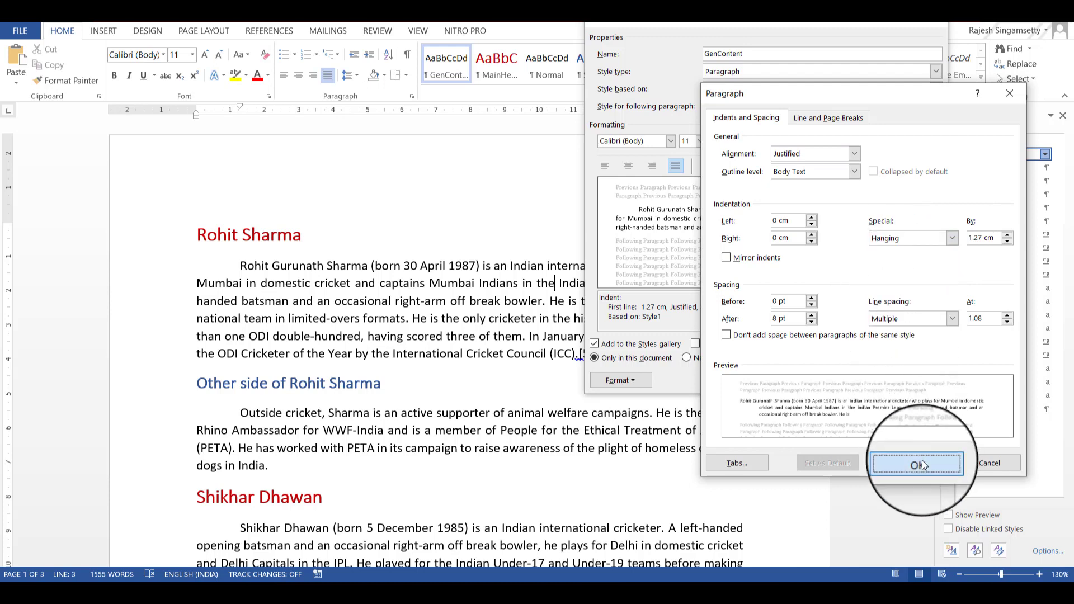
left_click(849, 377)
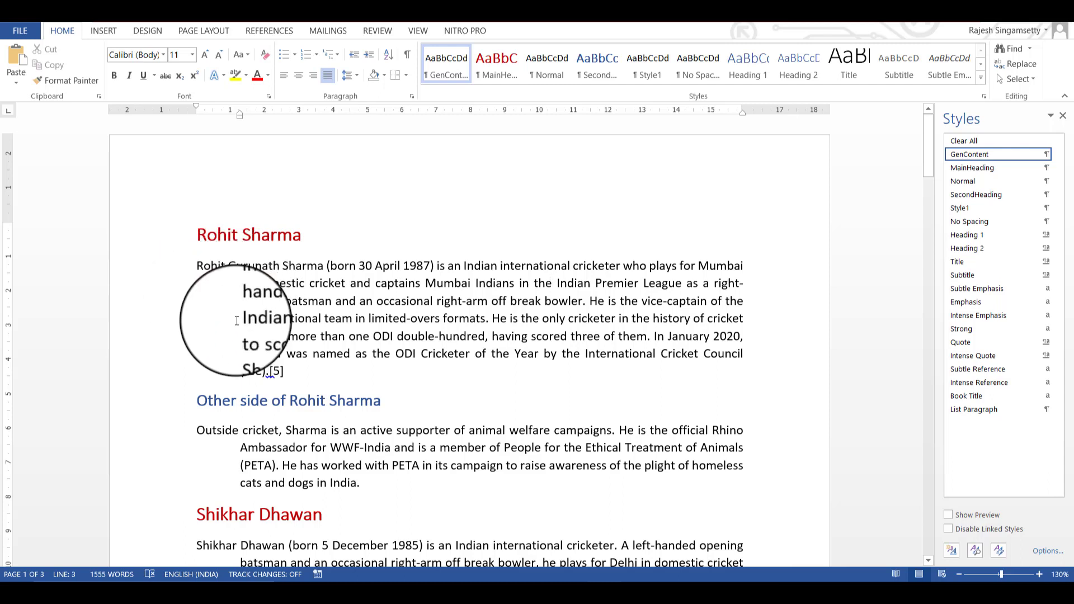
scroll(278, 309, "down", 1)
scroll(278, 309, "down", 3)
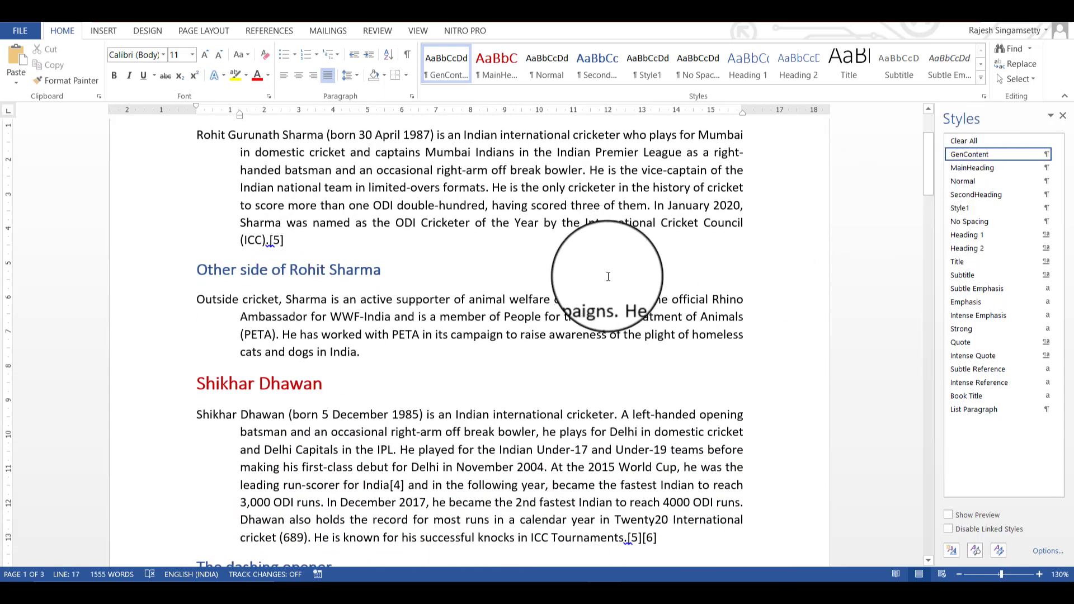
scroll(608, 277, "up", 1)
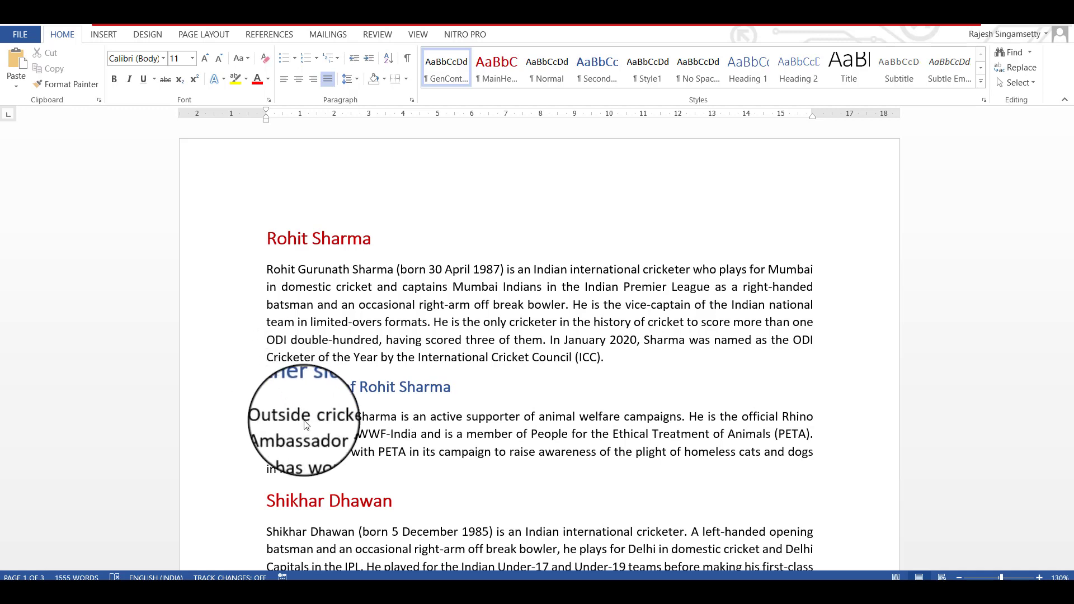
Insert three blank lines above the "Other side of Rohit Sharma" heading.
scroll(305, 425, "down", 3)
scroll(304, 432, "up", 1)
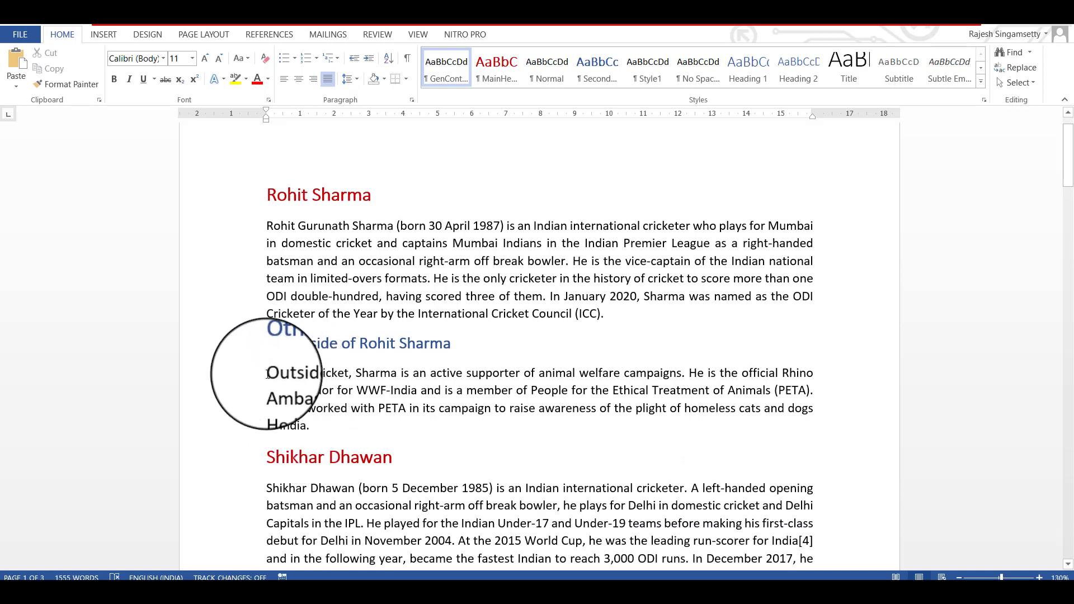
left_click(268, 343)
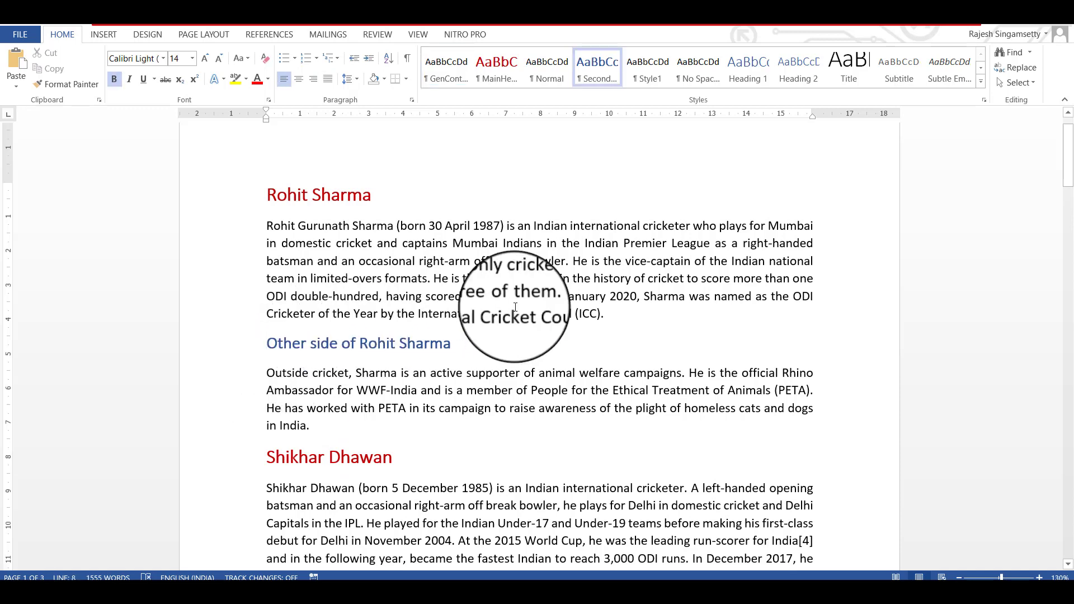
key("Return")
key("Return")
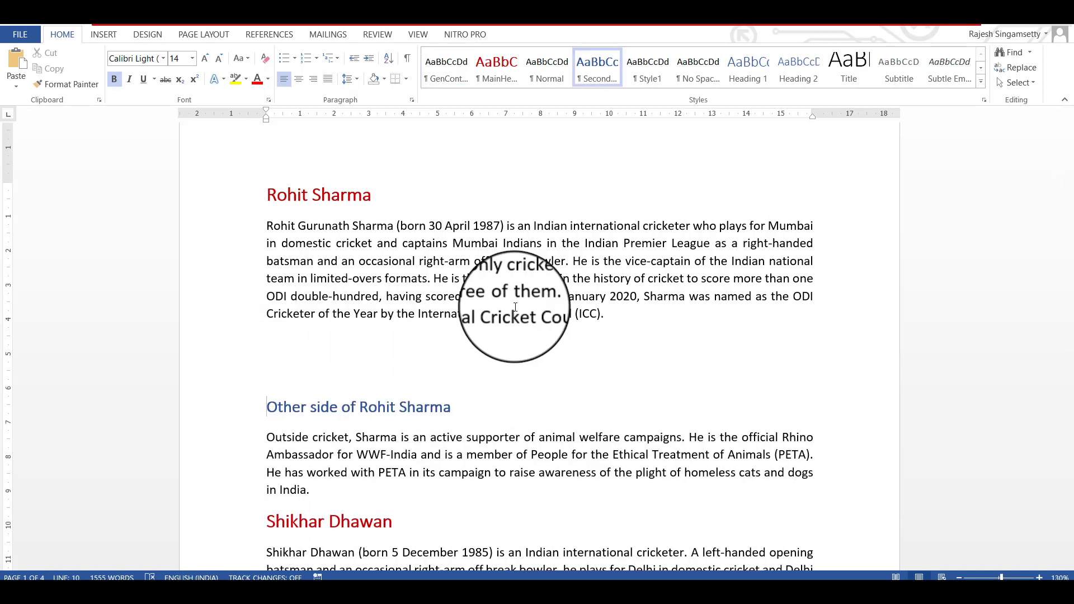
key("Return")
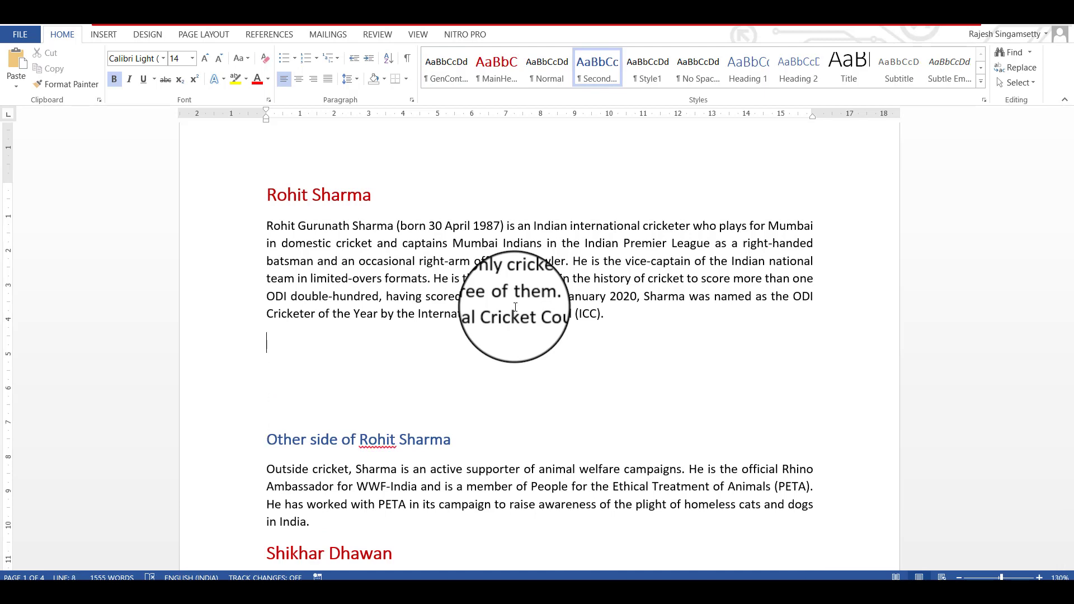
Delete the three blank lines above the "Other side of Rohit Sharma" heading.
key("Delete")
key("Delete")
key("Delete")
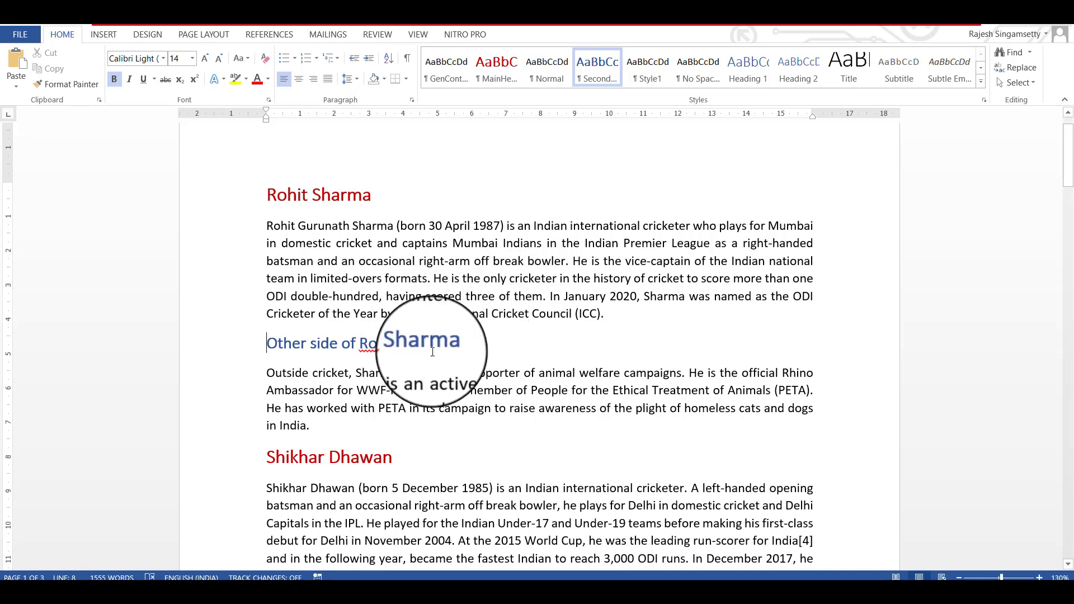
Highlight the Rohit Sharma section and the start of the Shikhar Dhawan section to examine the spacing between their headings and paragraphs.
left_click(272, 201)
left_click_drag(272, 201, 355, 431)
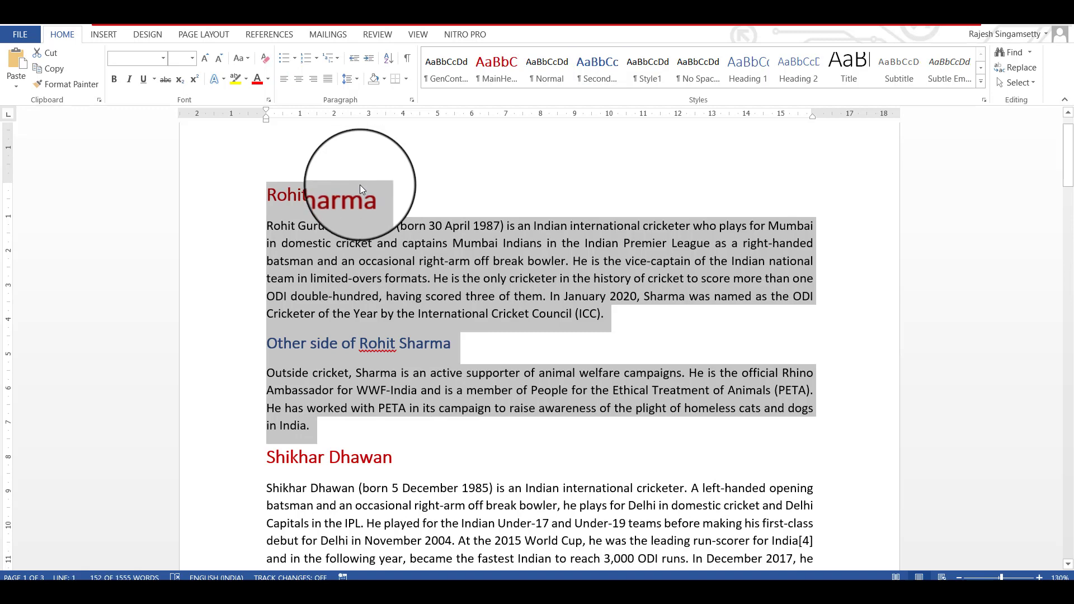
scroll(429, 363, "down", 3)
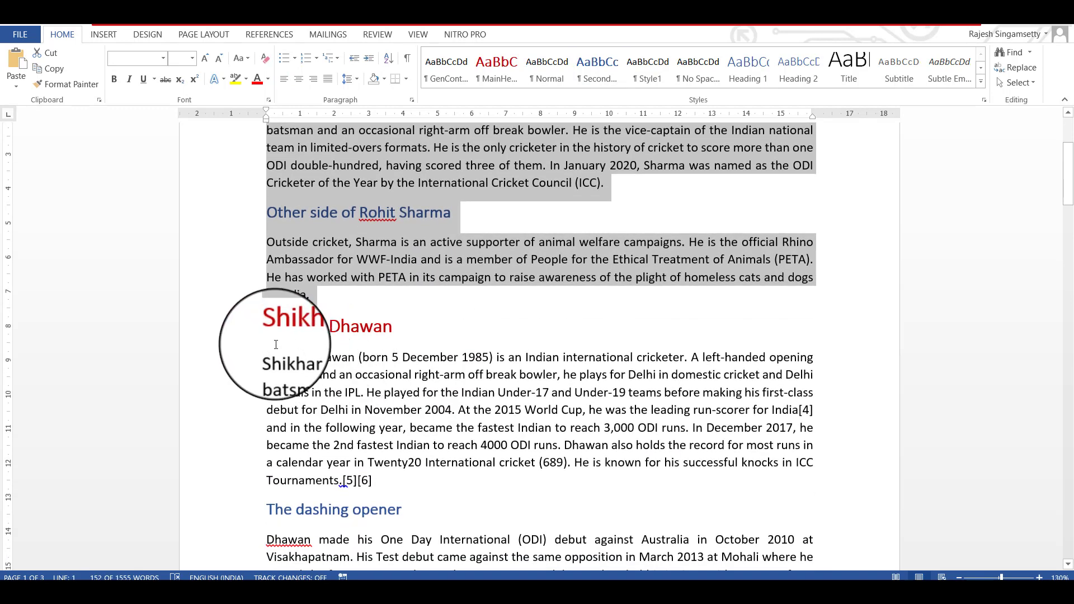
left_click_drag(267, 325, 442, 492)
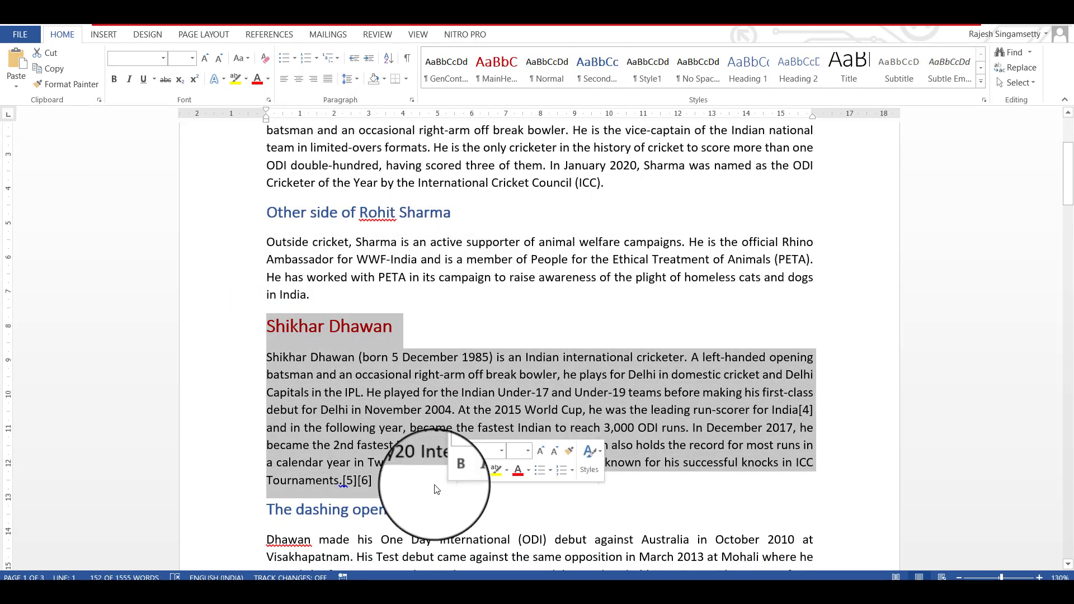
left_click(381, 281)
scroll(391, 305, "up", 1)
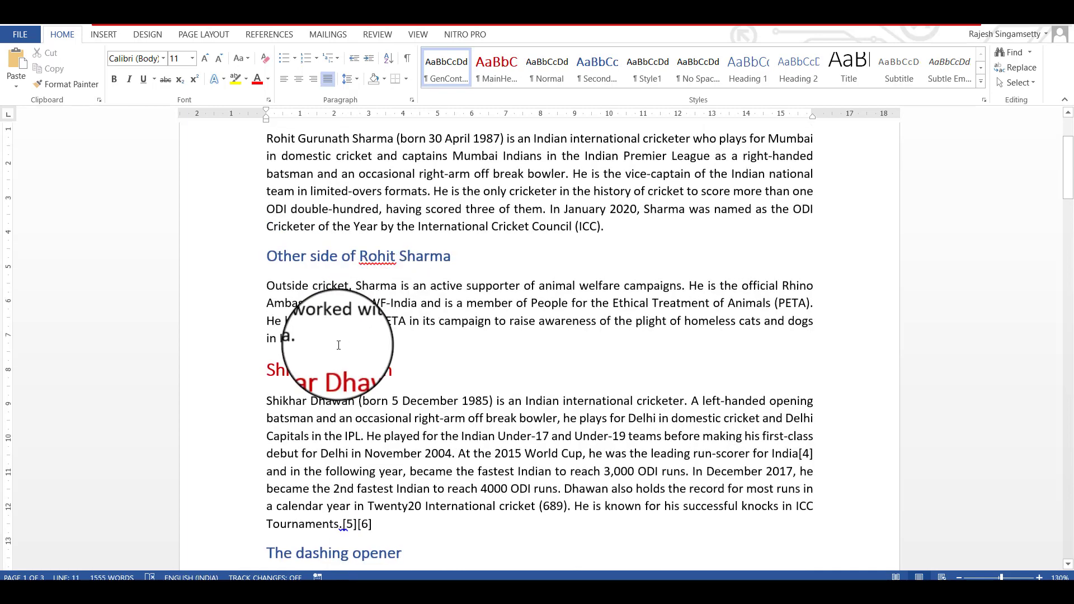
left_click_drag(395, 370, 265, 369)
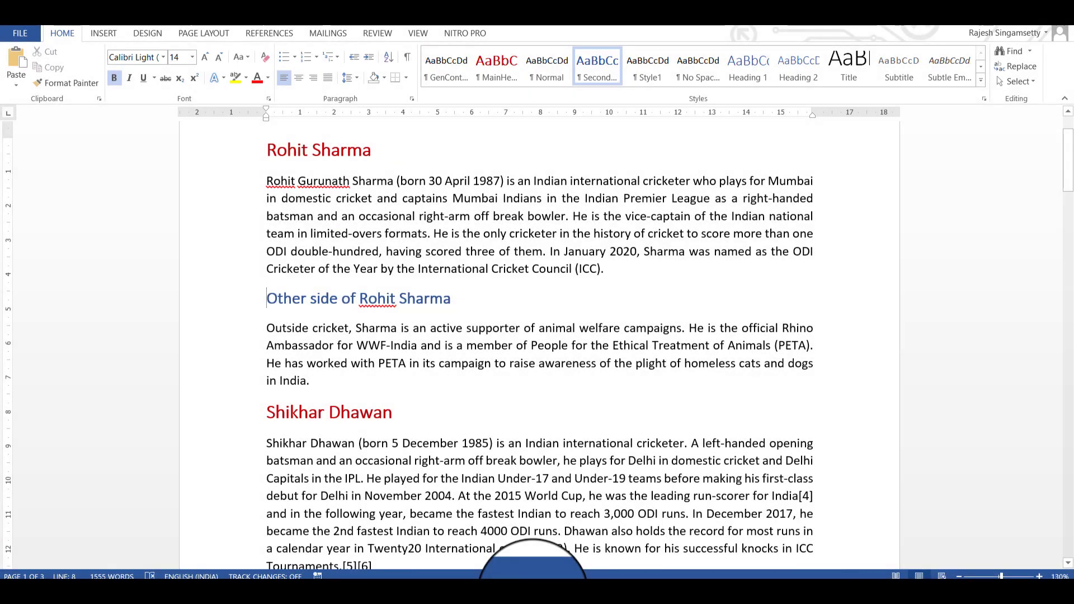
Check which styles are applied to the heading, subheading and body text of the Rohit Sharma section.
left_click(425, 298)
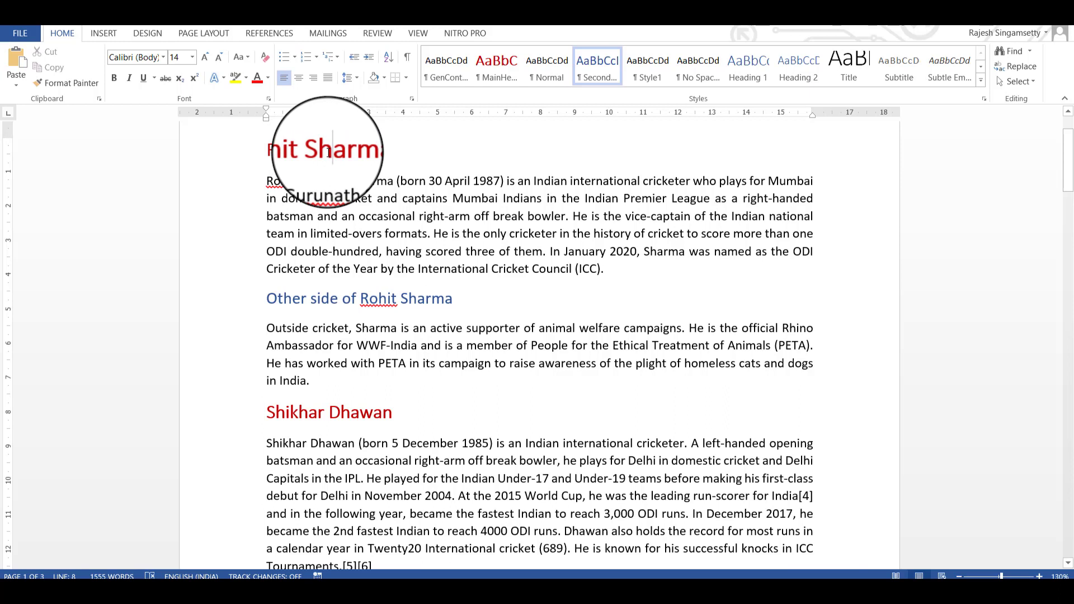
left_click(329, 153)
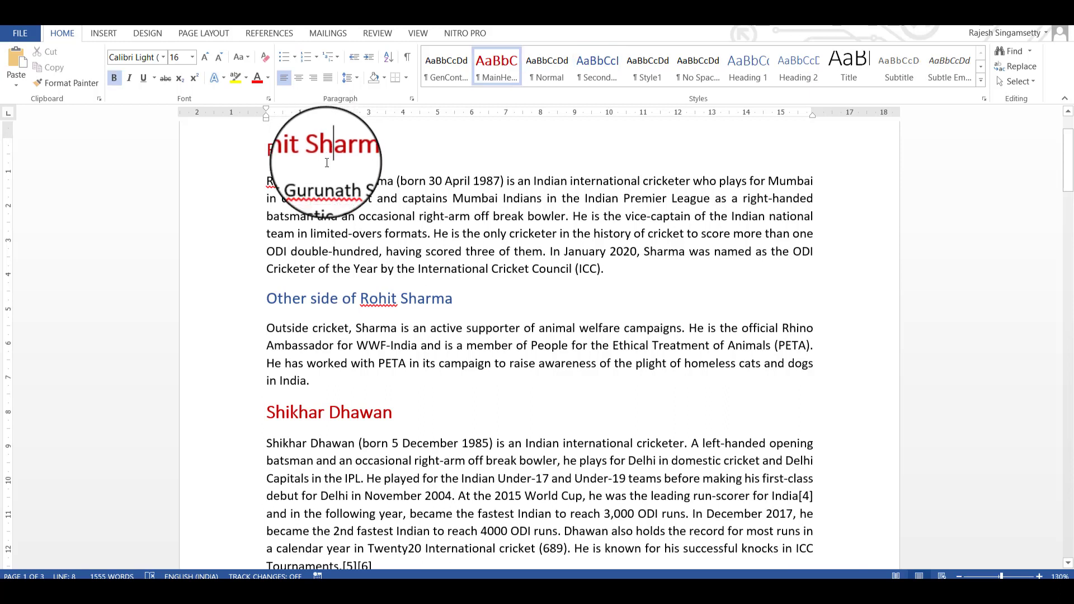
left_click(337, 197)
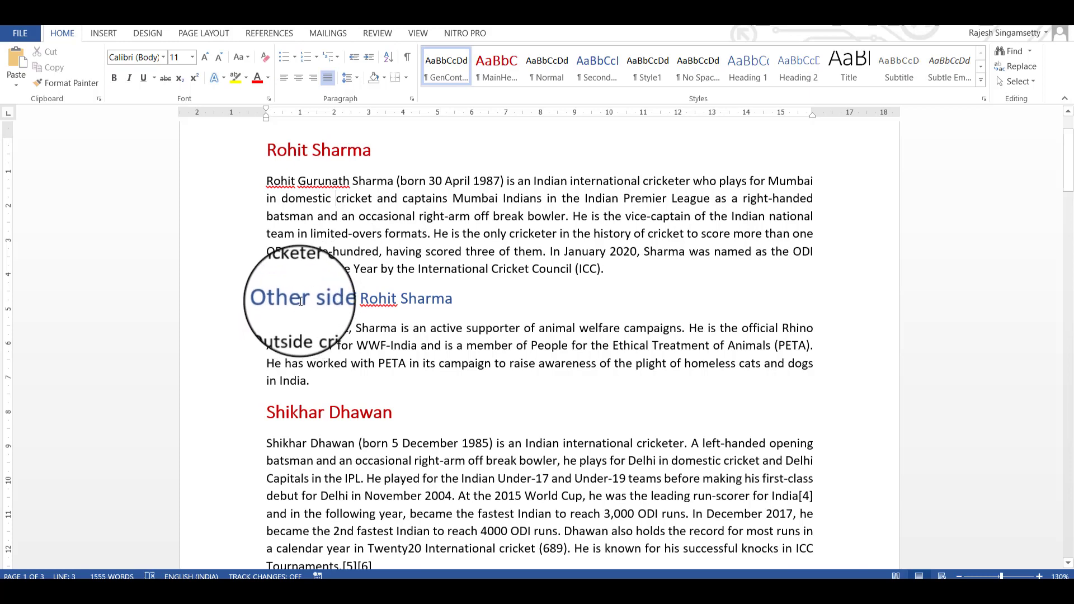
left_click(301, 299)
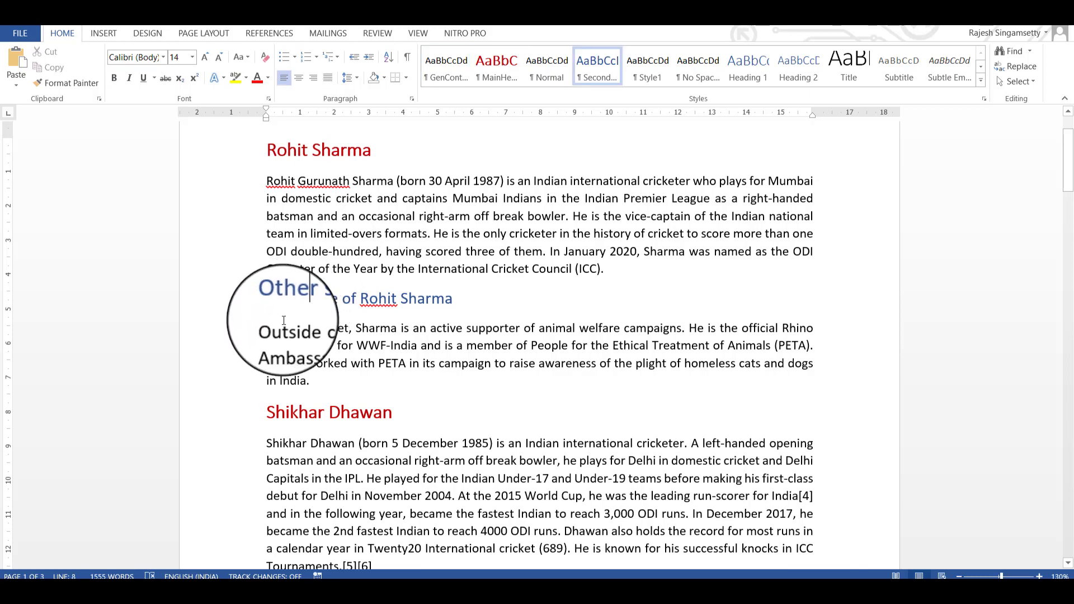
left_click_drag(285, 320, 495, 199)
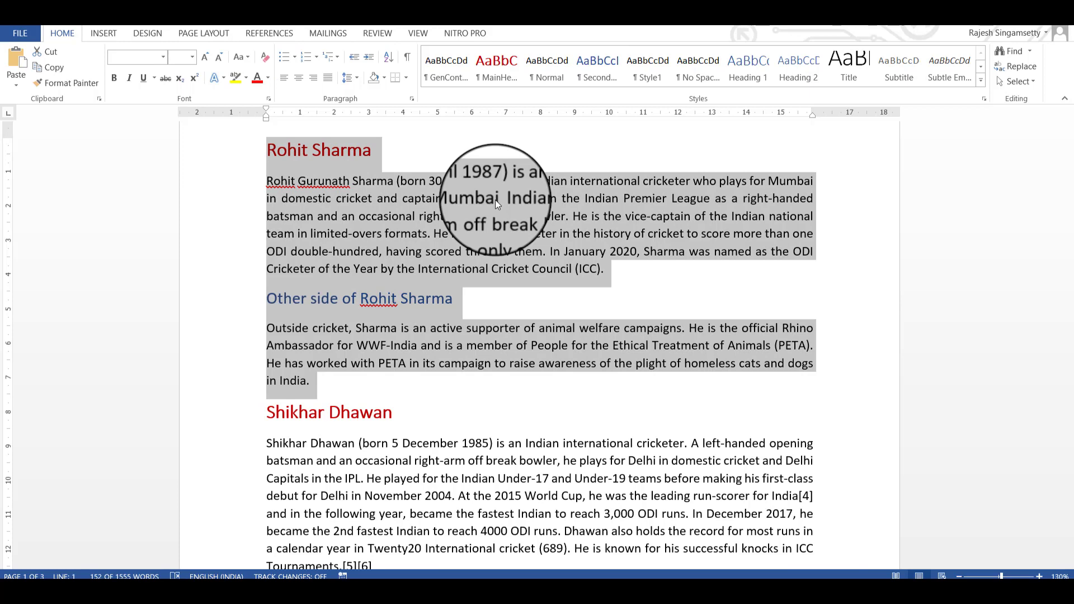
left_click(338, 252)
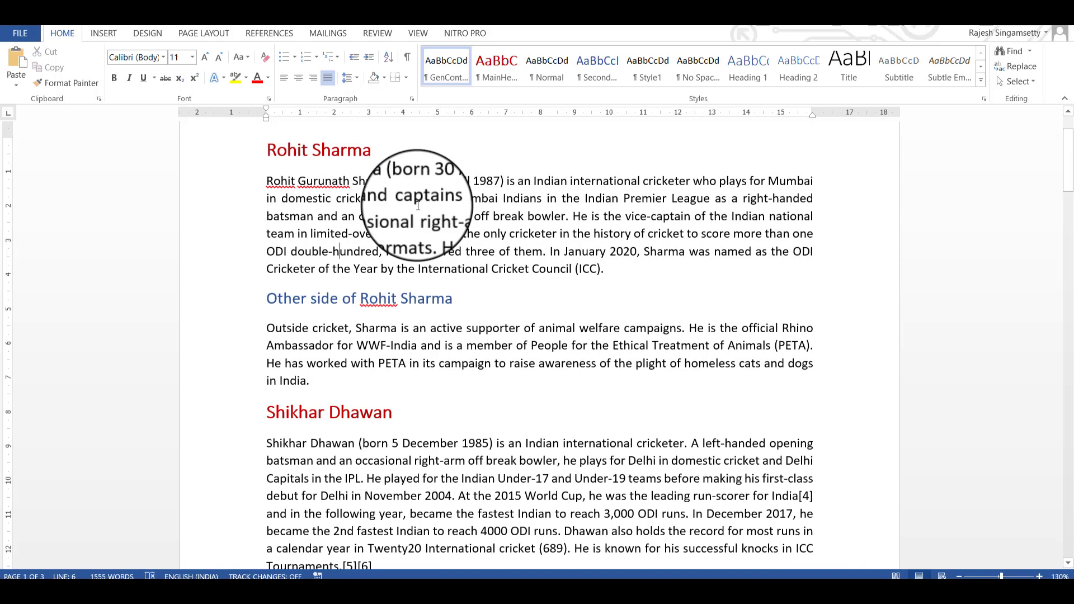
Modify the MainHeading style to remove its spacing after the paragraph and save the style changes.
left_click(347, 148)
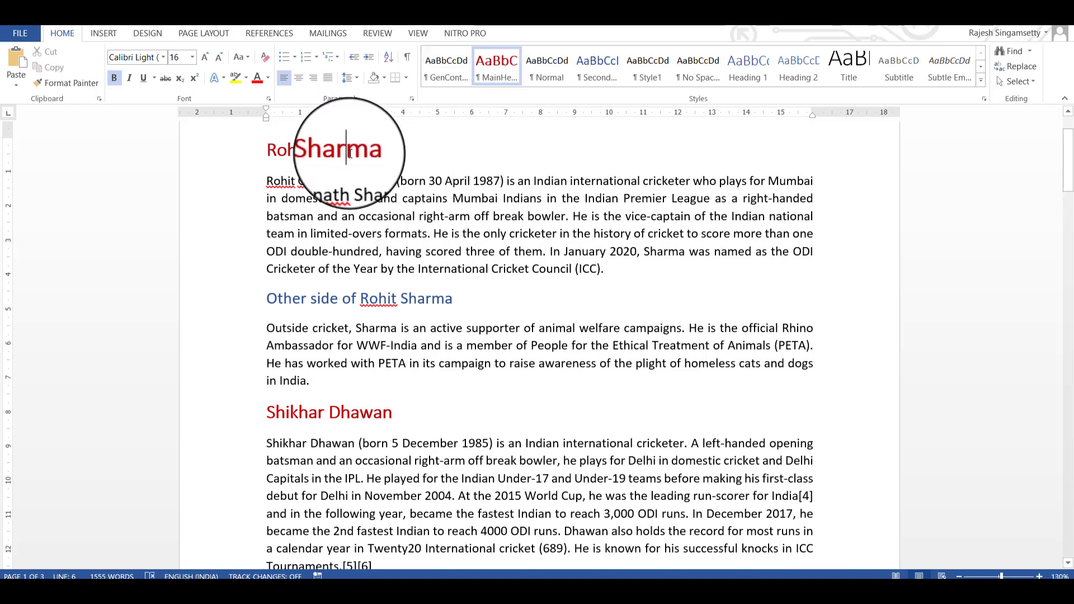
right_click(494, 61)
left_click(516, 87)
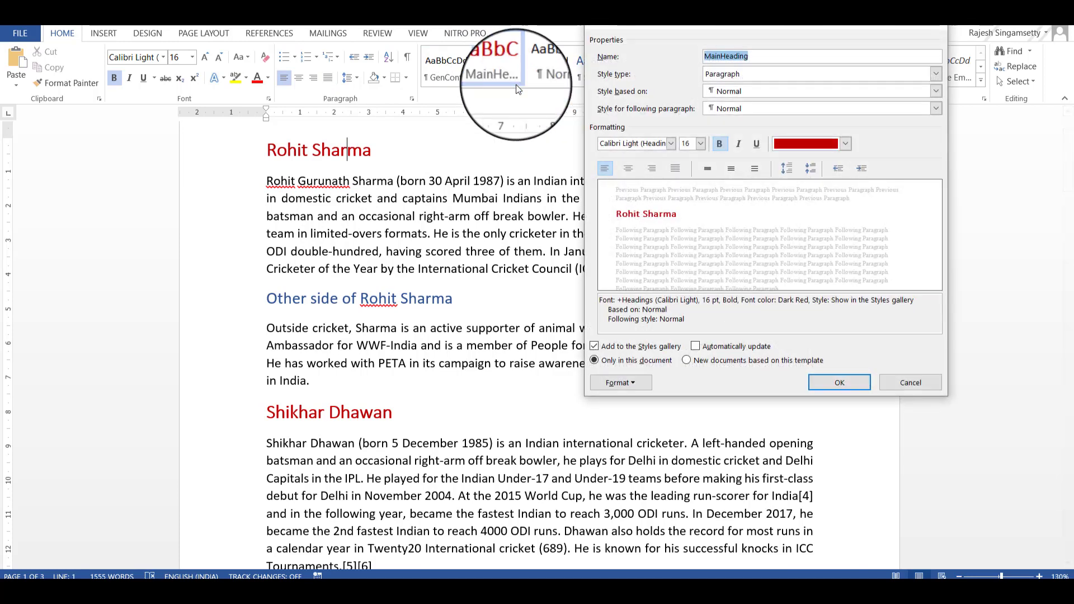
left_click(616, 382)
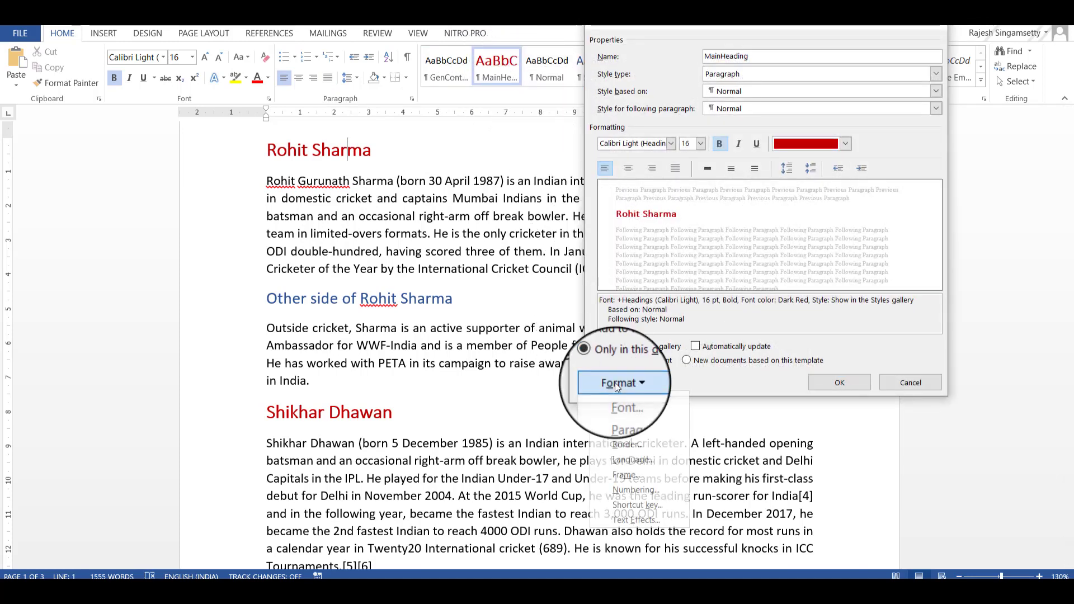
left_click(641, 412)
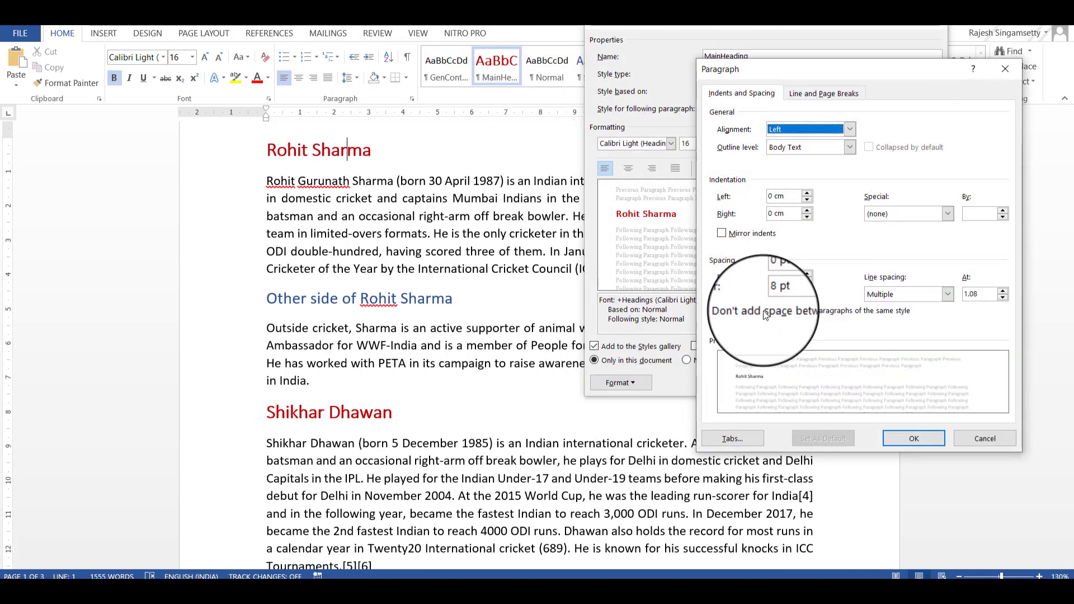
left_click(788, 294)
double_click(785, 294)
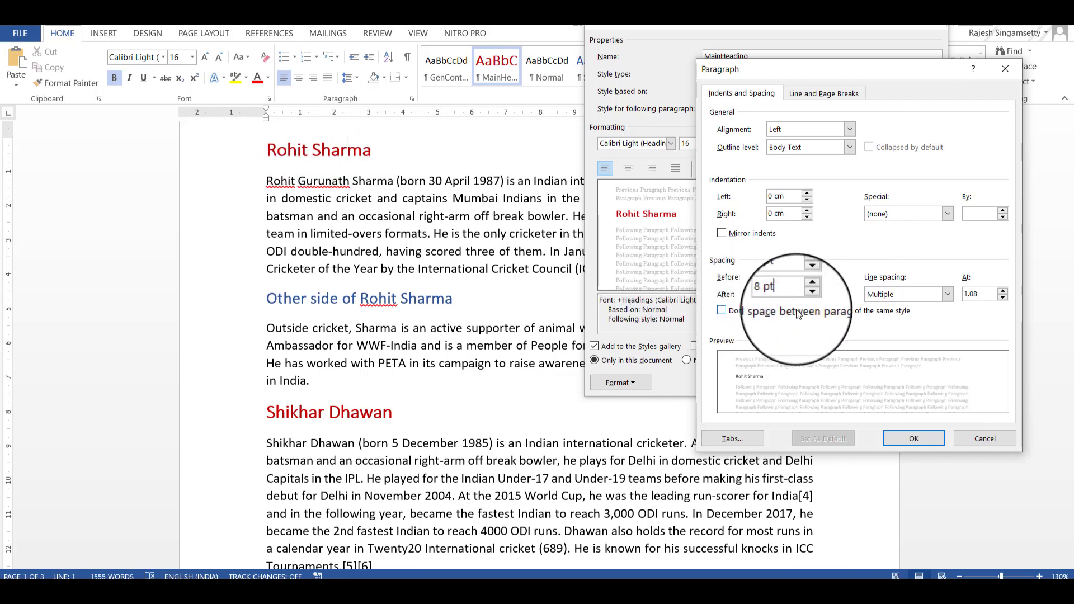
left_click(808, 298)
left_click(808, 298)
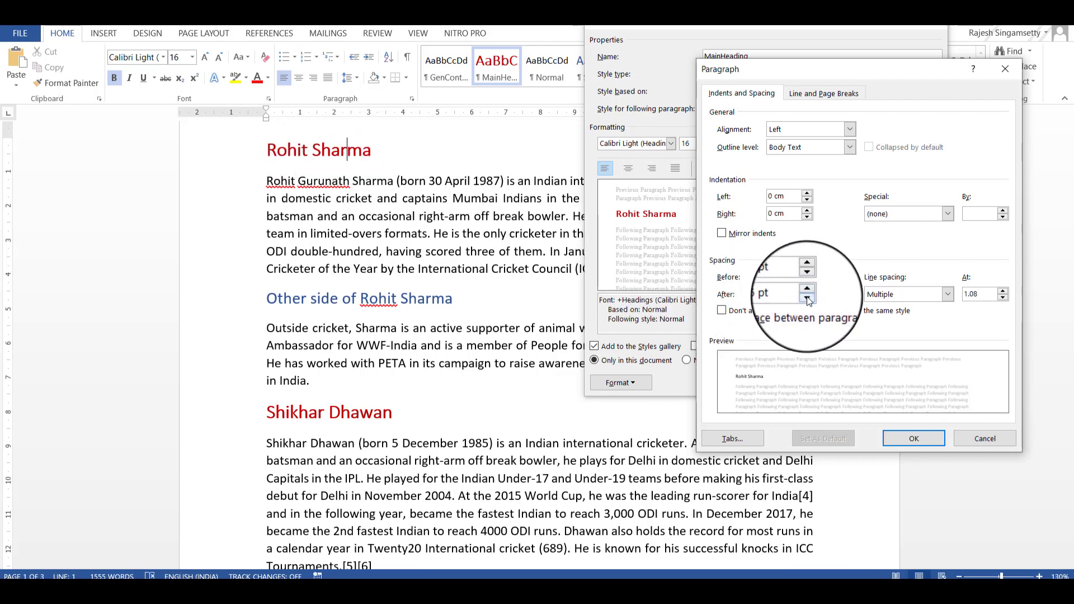
left_click(914, 439)
left_click(836, 383)
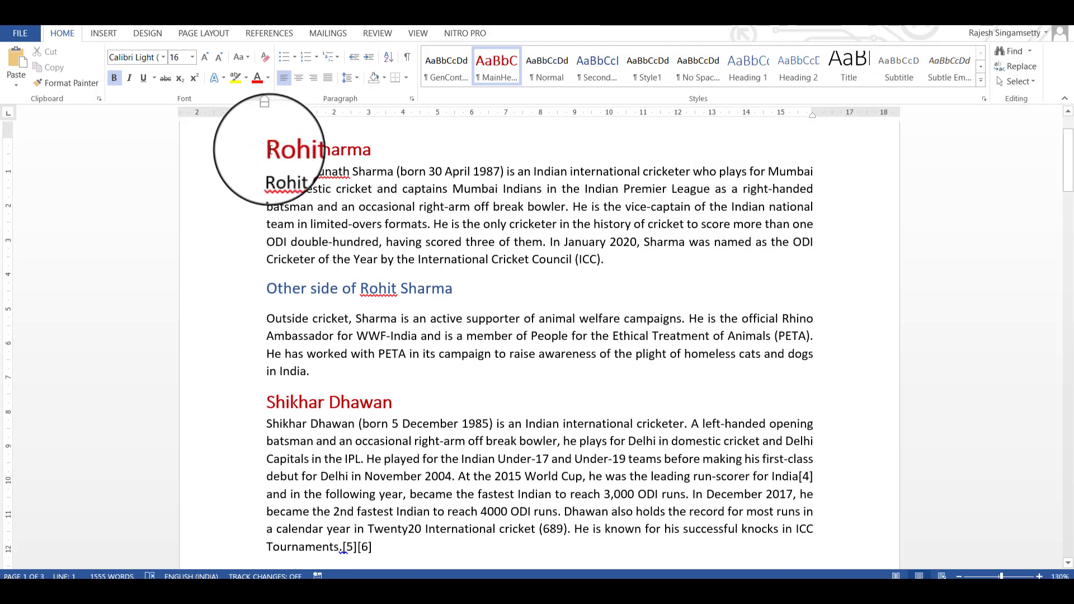
Modify the SecondHeading style to set its spacing after the paragraph to 0 pt and save the style.
left_click(472, 291)
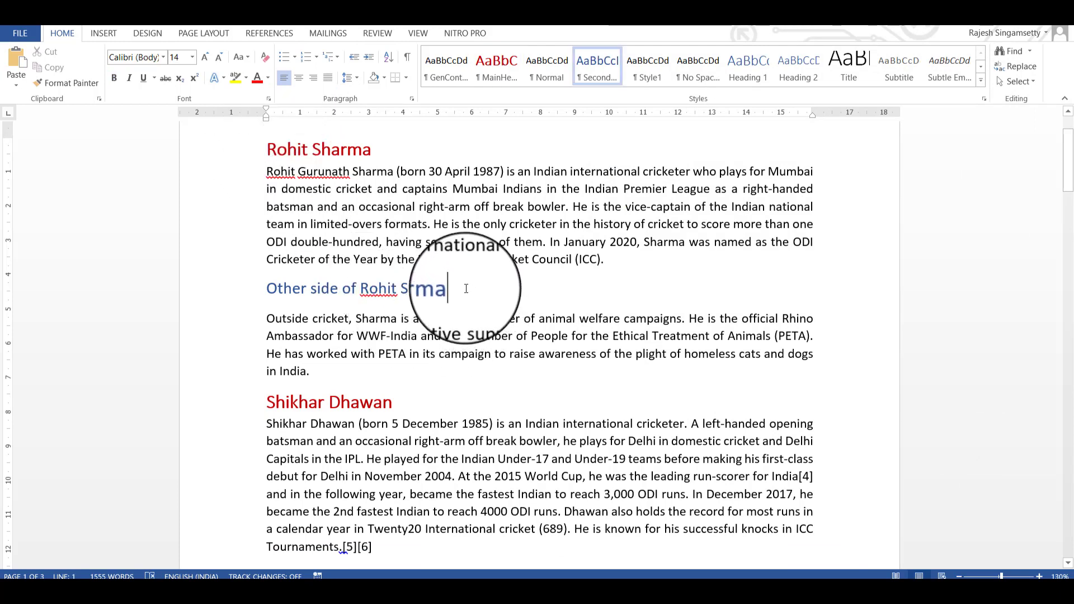
left_click(436, 286)
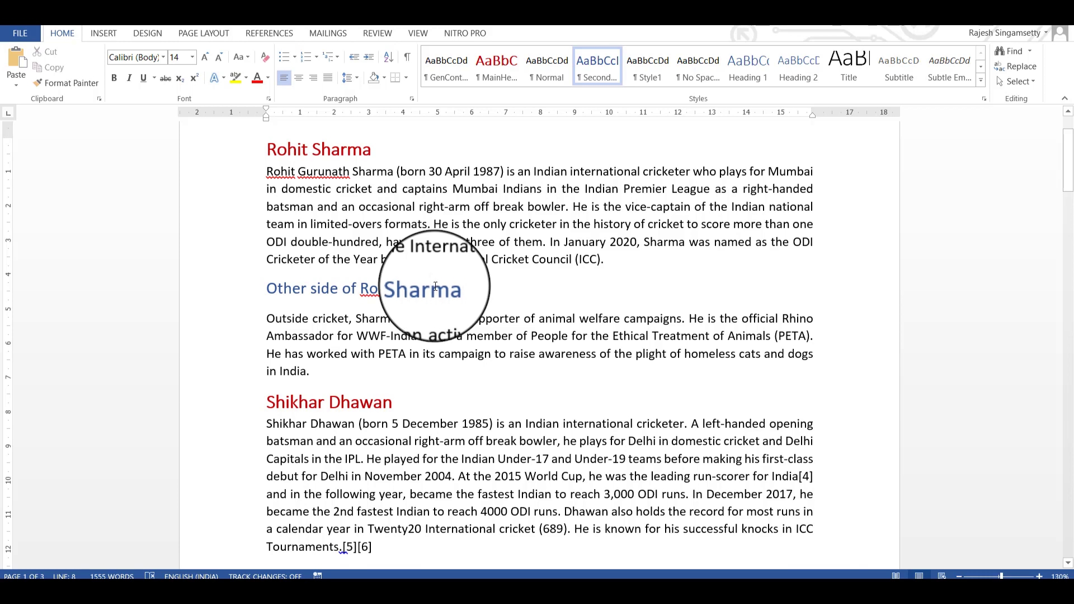
right_click(587, 65)
left_click(613, 86)
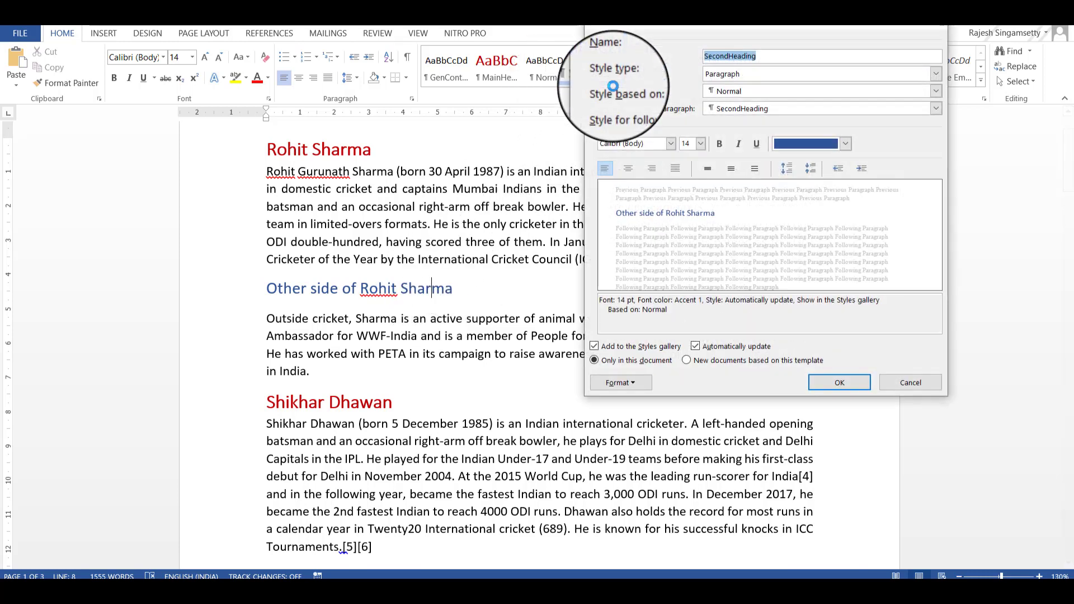
left_click(626, 381)
left_click(642, 414)
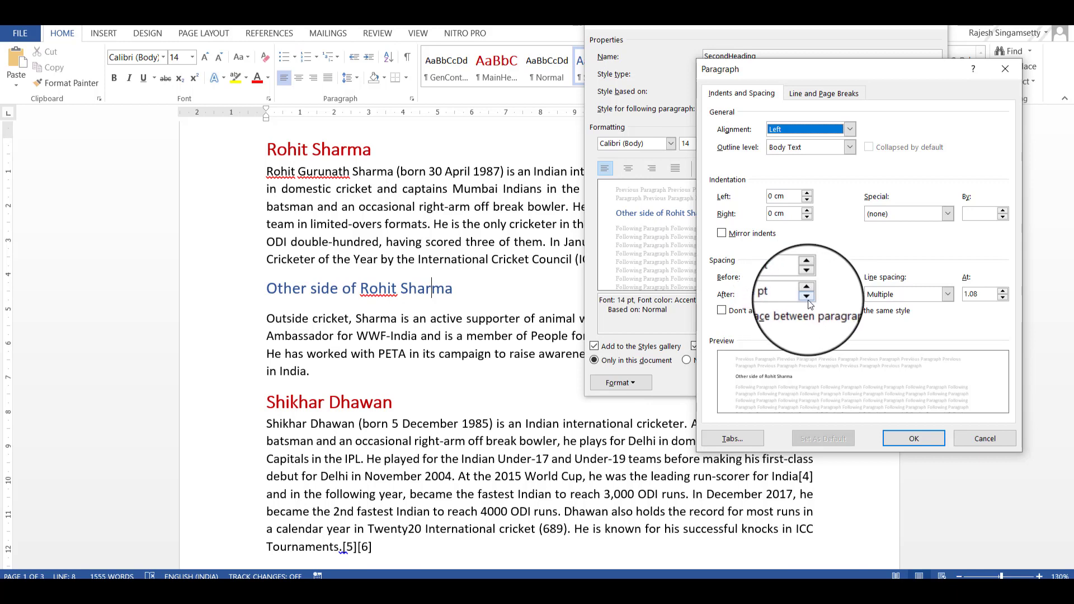
left_click(809, 300)
left_click(913, 438)
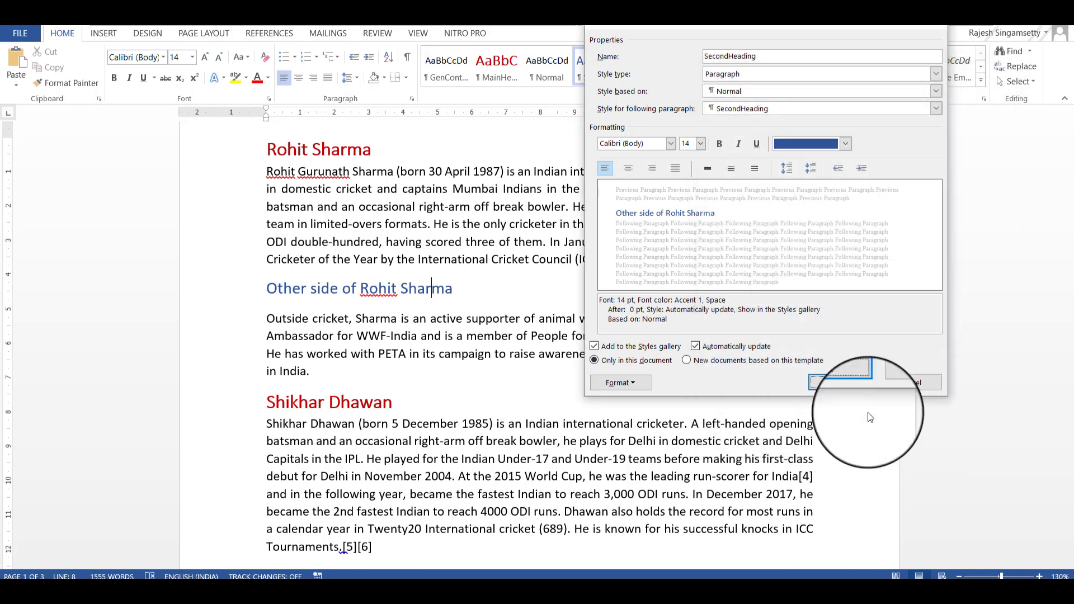
left_click(828, 385)
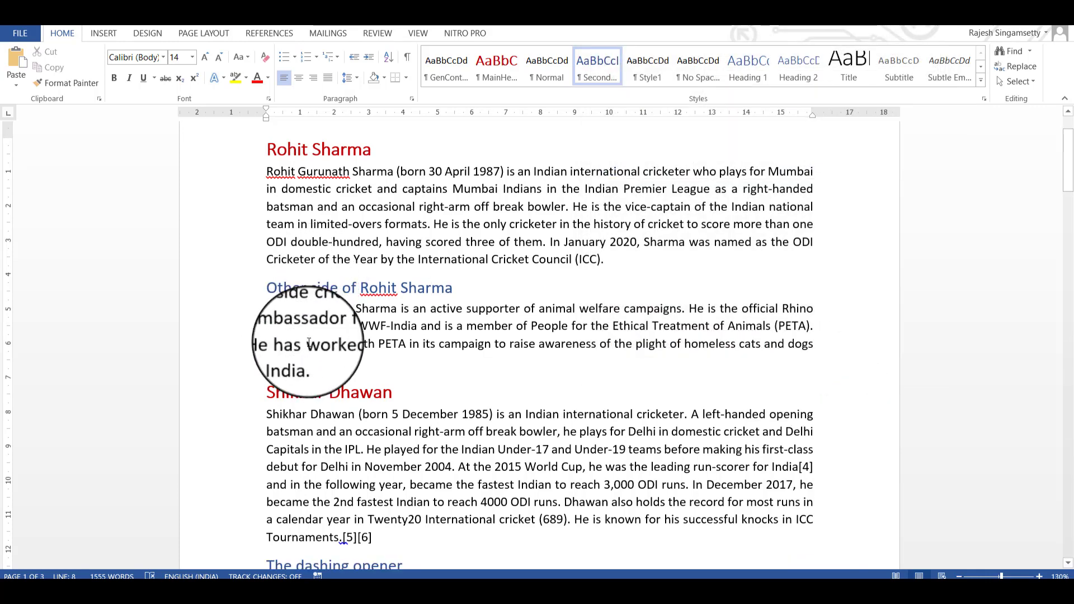
Review the spacing between headings and body text across the Rohit Sharma and Shikhar Dhawan sections.
left_click(325, 274)
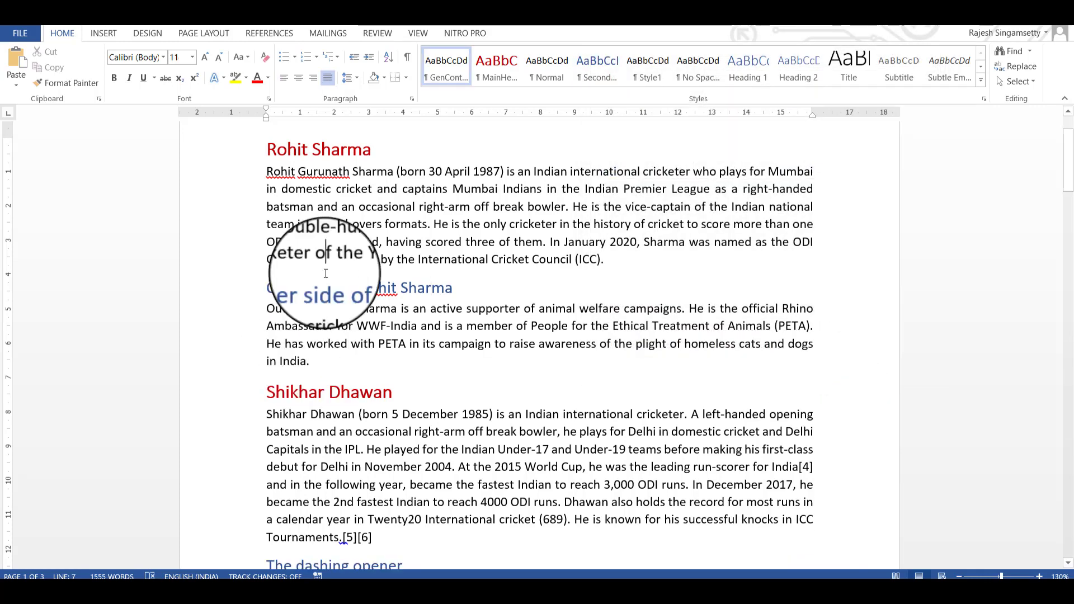
scroll(394, 331, "down", 3)
scroll(394, 332, "up", 4)
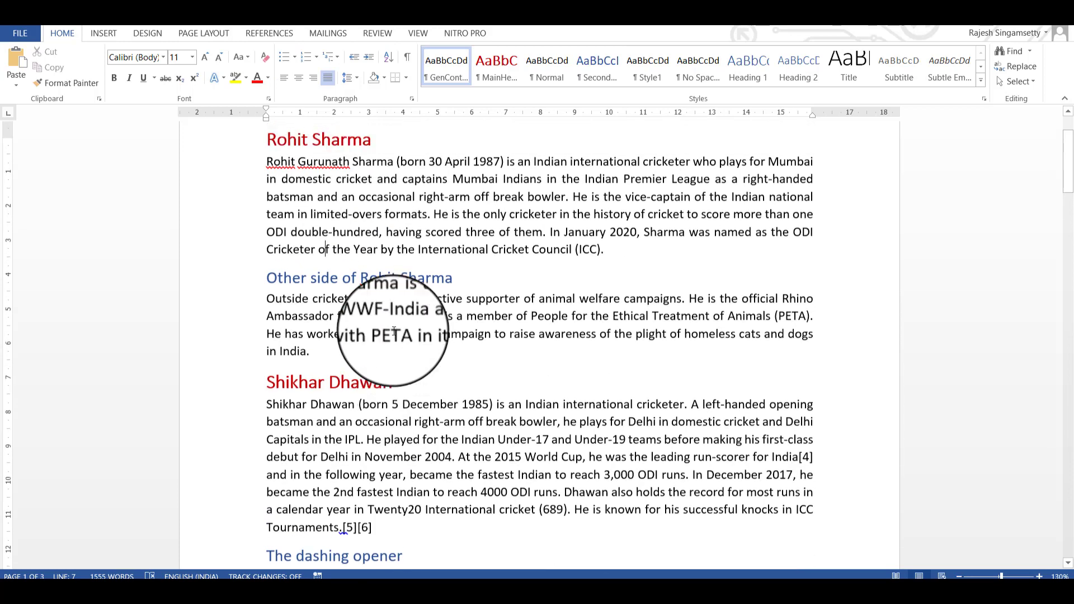
scroll(394, 331, "down", 3)
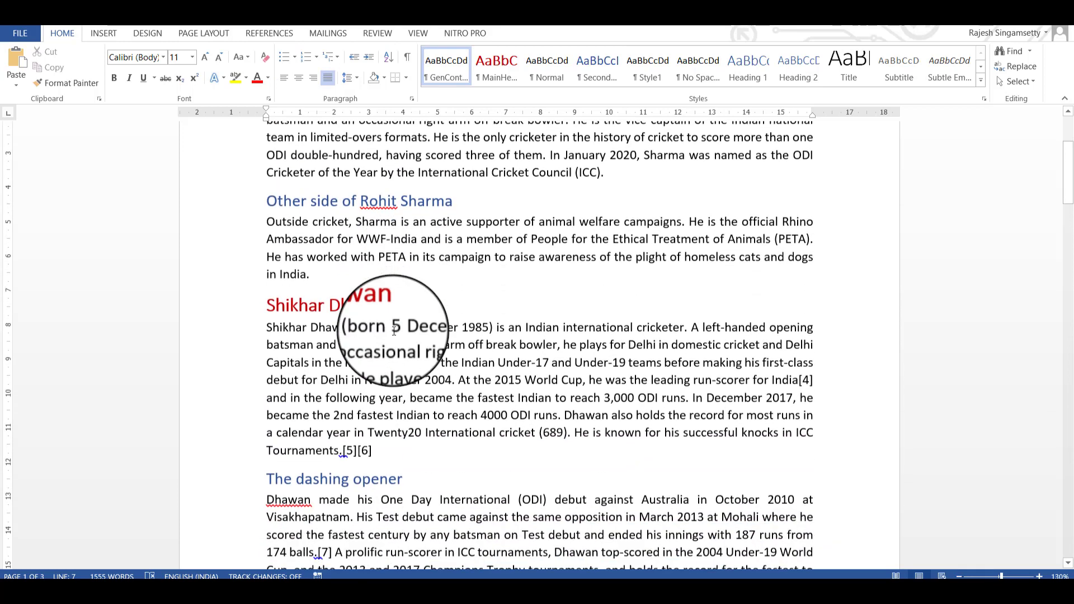
left_click(340, 304)
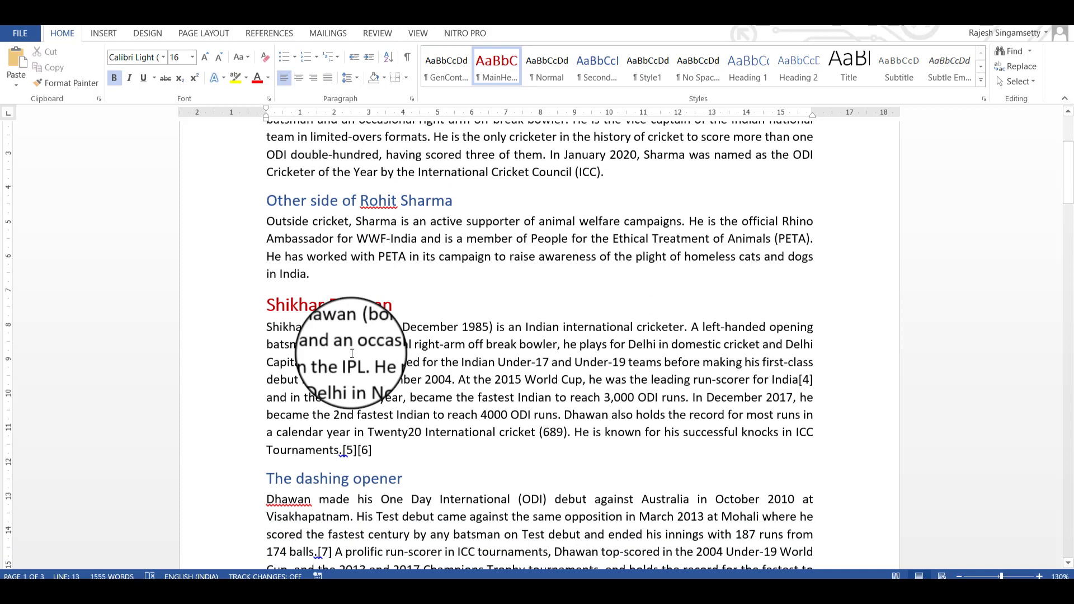
scroll(352, 353, "down", 2)
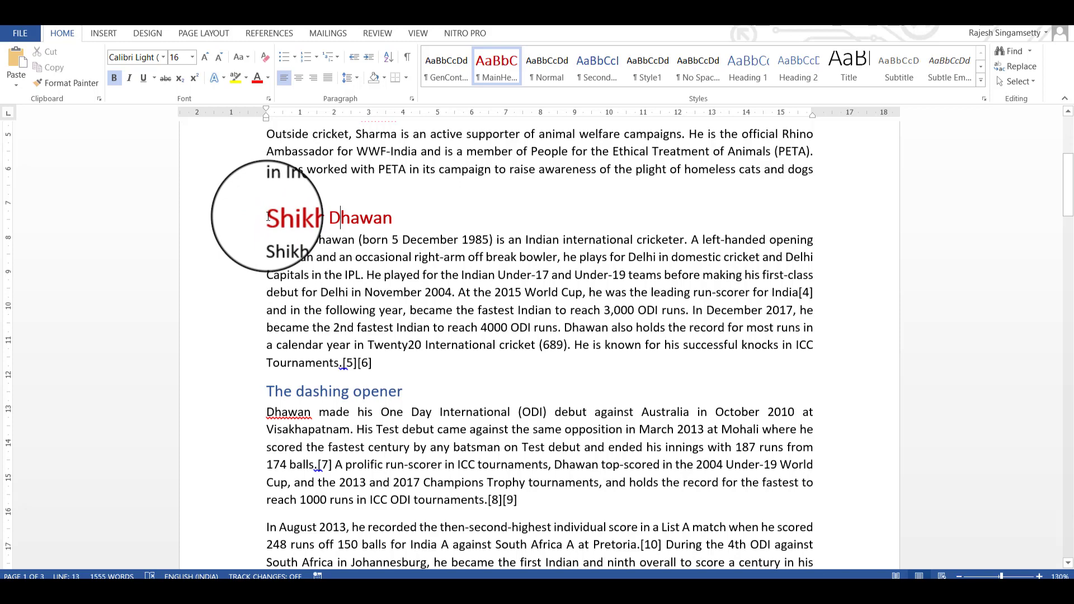
Modify the MainHeading style to 12 pt spacing before the paragraph, enable automatic updating and save the style.
scroll(428, 317, "up", 5)
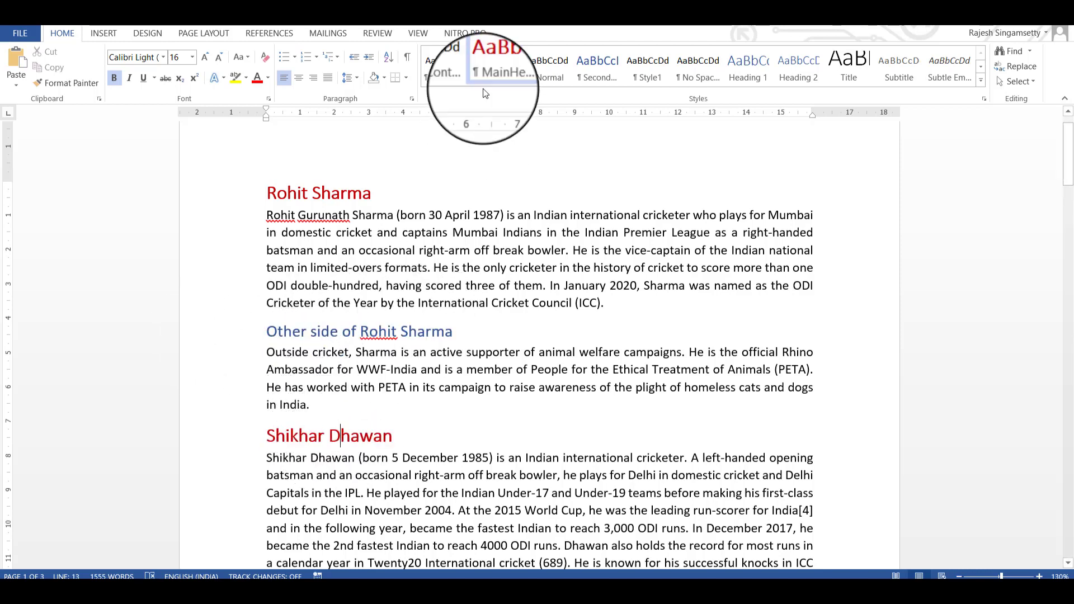
right_click(495, 70)
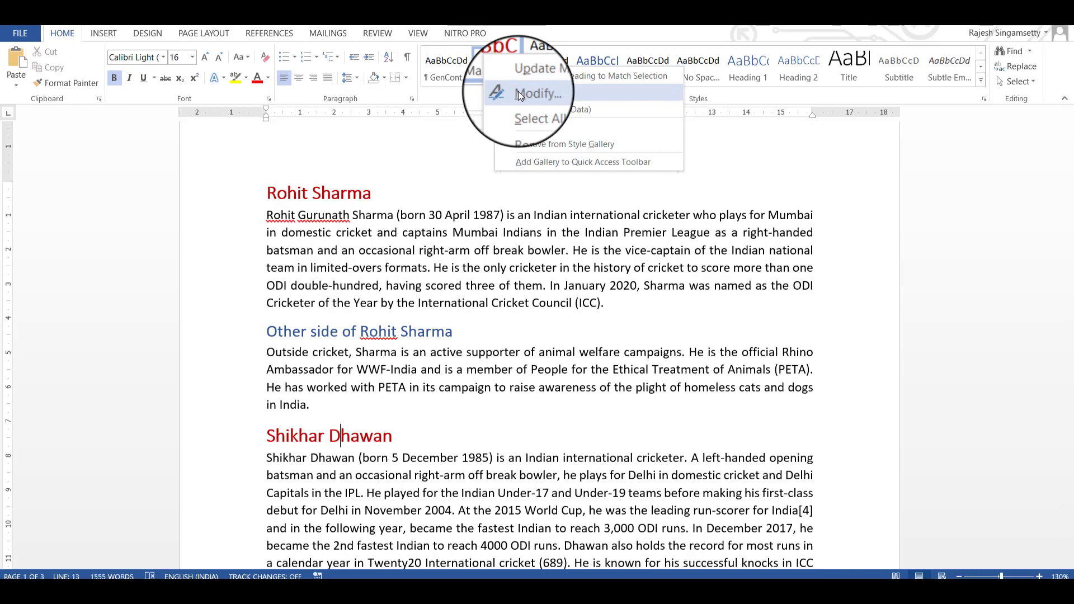
left_click(519, 95)
left_click(634, 388)
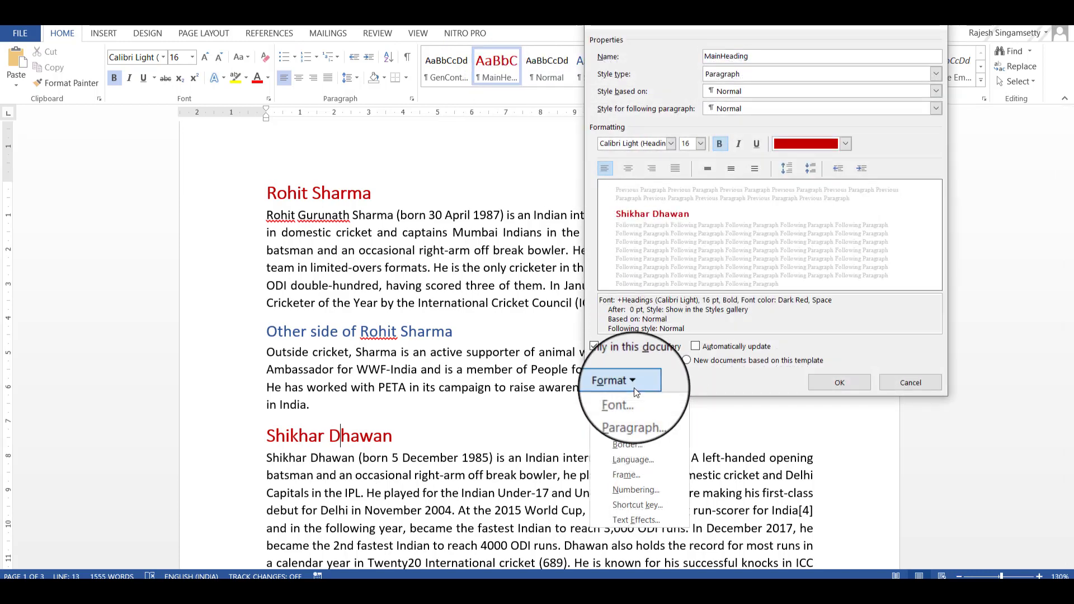
left_click(644, 413)
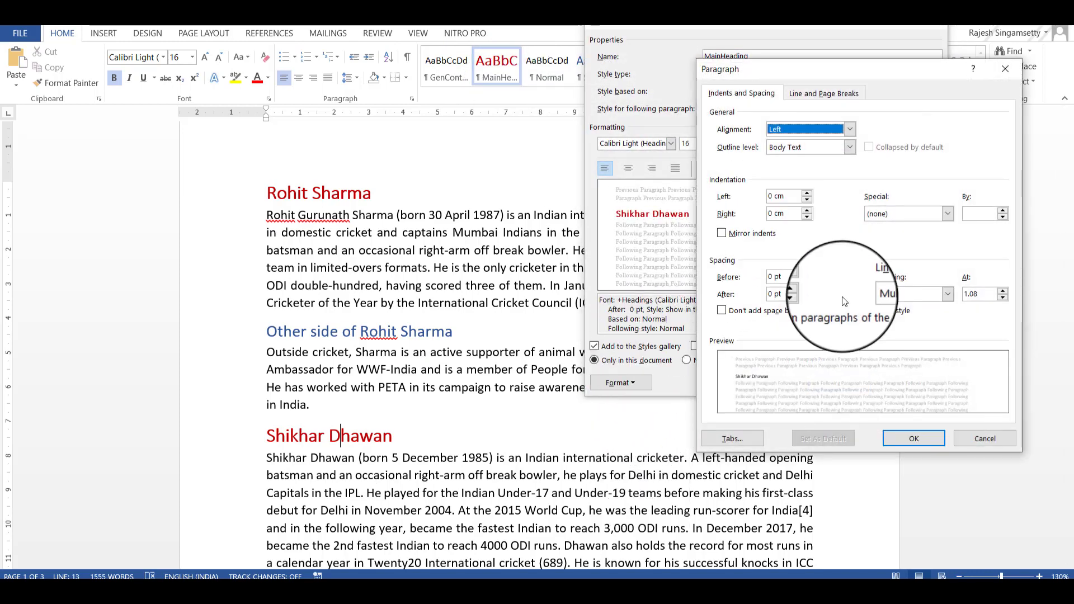
left_click(771, 276)
left_click_drag(771, 276, 789, 277)
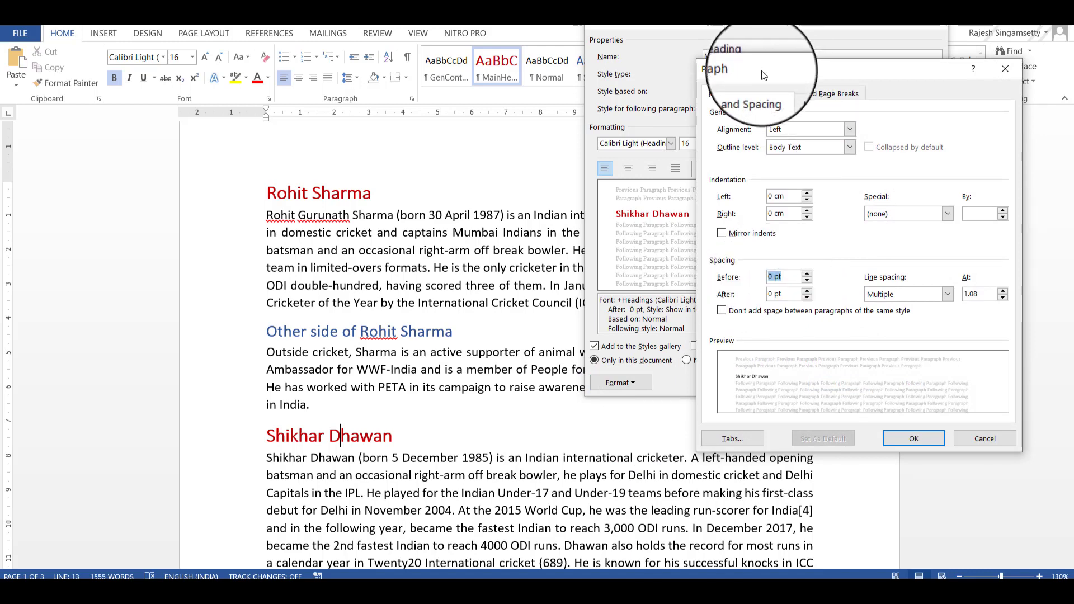
left_click_drag(764, 72, 758, 93)
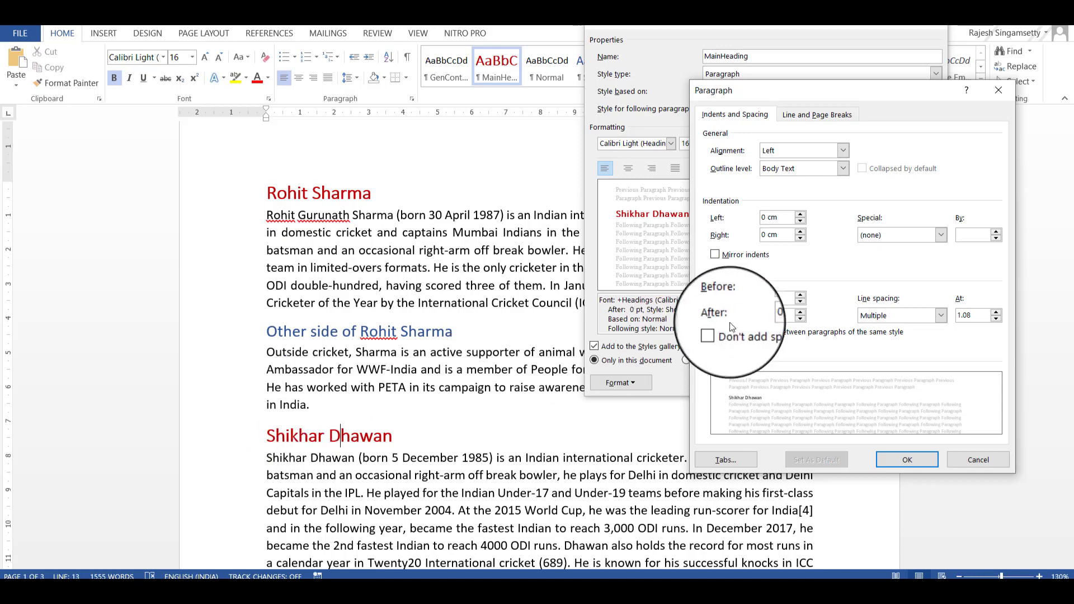
left_click(802, 295)
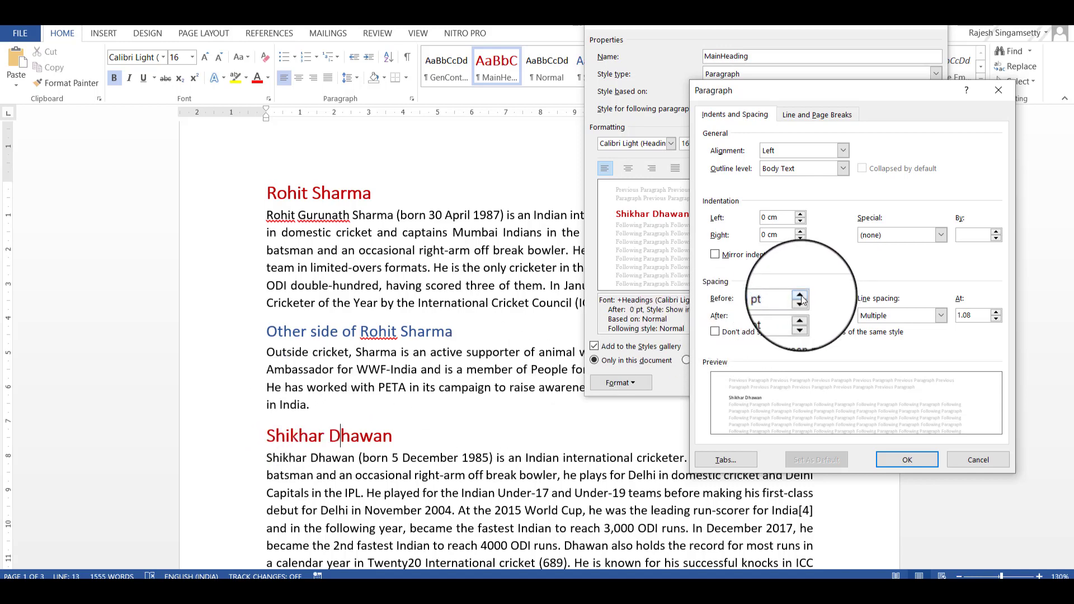
left_click(801, 295)
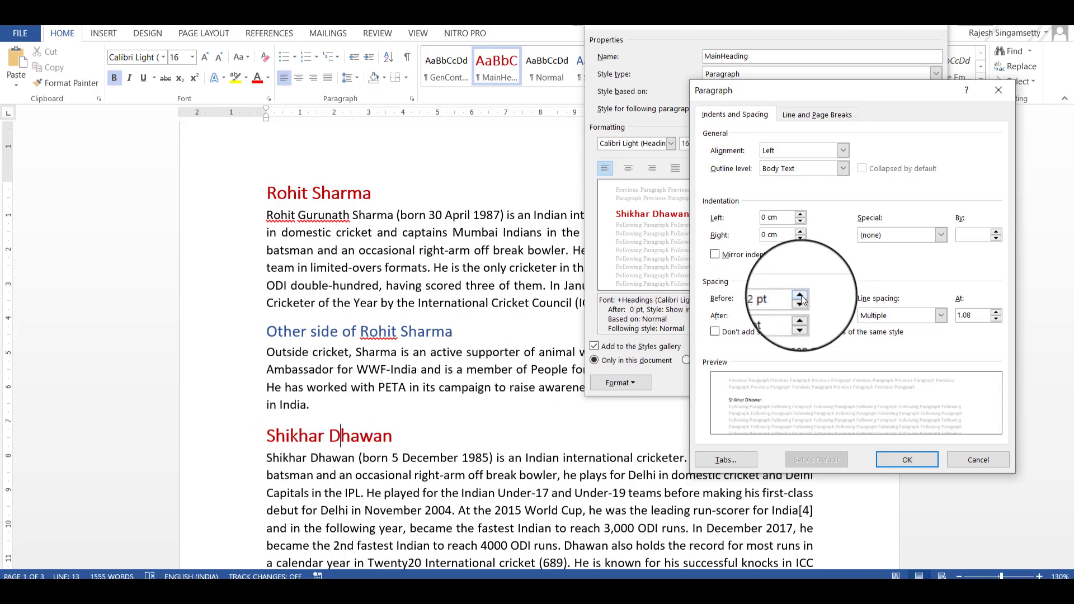
left_click(908, 463)
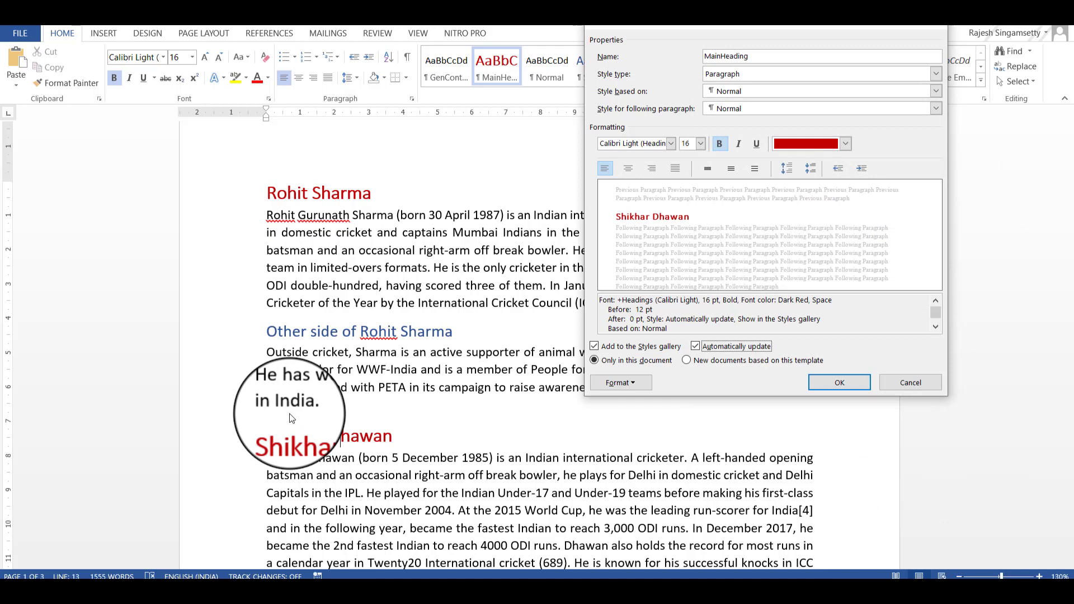
left_click(840, 382)
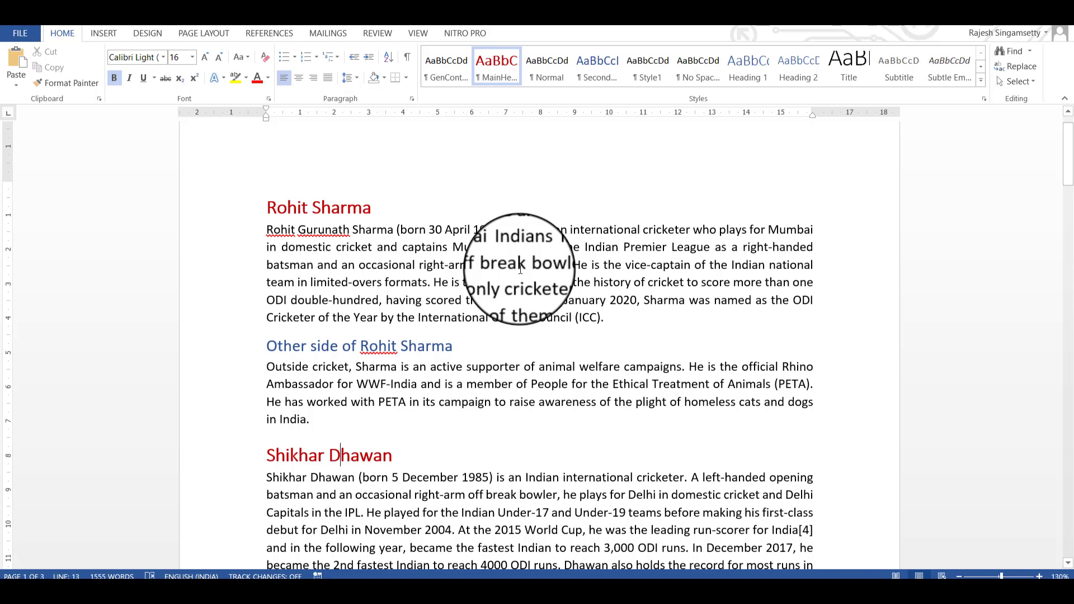
Move the text cursor from the Shikhar Dhawan heading up into the first body paragraph under the Rohit Sharma heading.
key("Up")
key("Up")
key("Up")
key("Up")
key("Up")
key("Up")
key("Up")
key("Up")
key("Up")
key("Up")
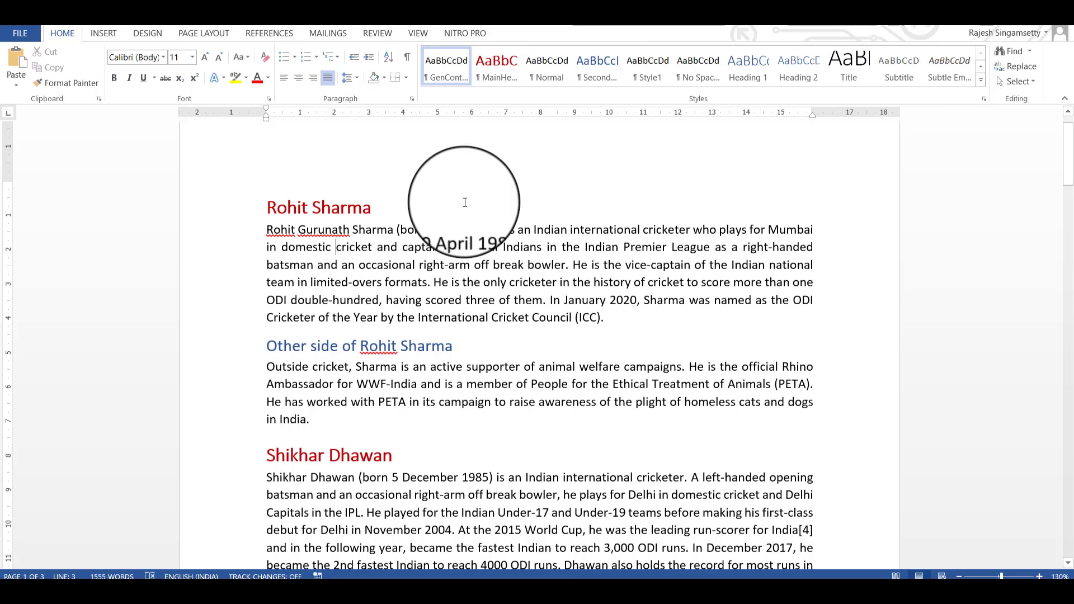
Modify the GenContent style to use 1.5 lines line spacing and save the style.
right_click(451, 68)
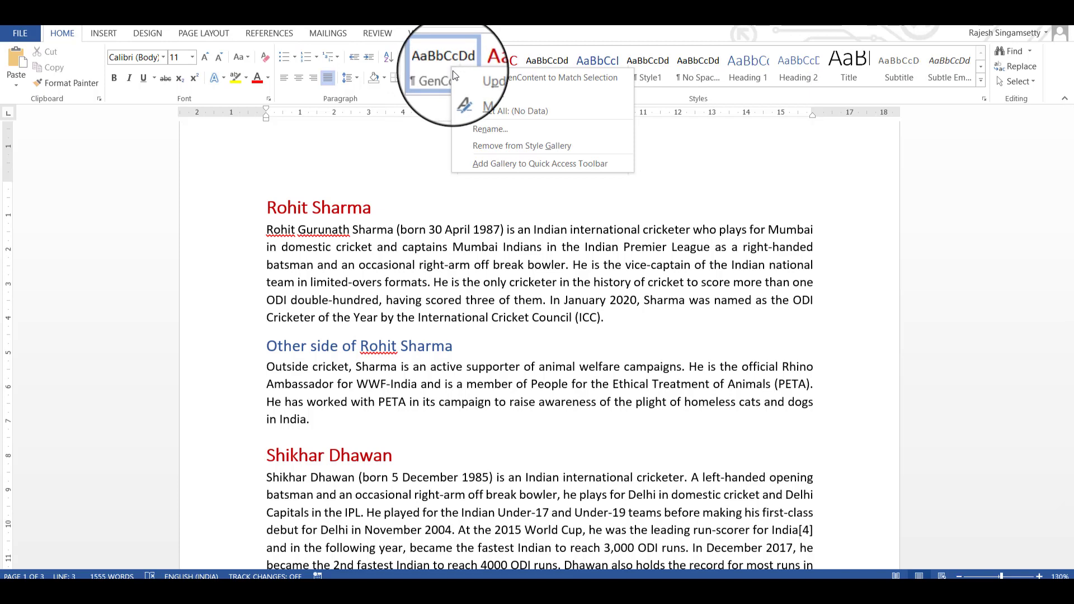
left_click(489, 95)
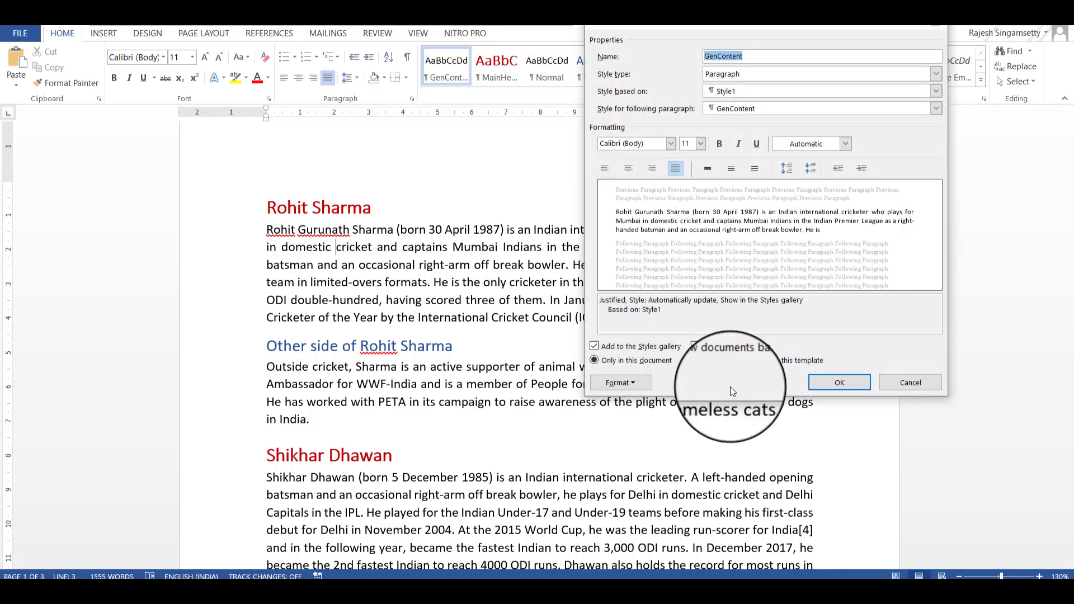
left_click(645, 383)
left_click(643, 427)
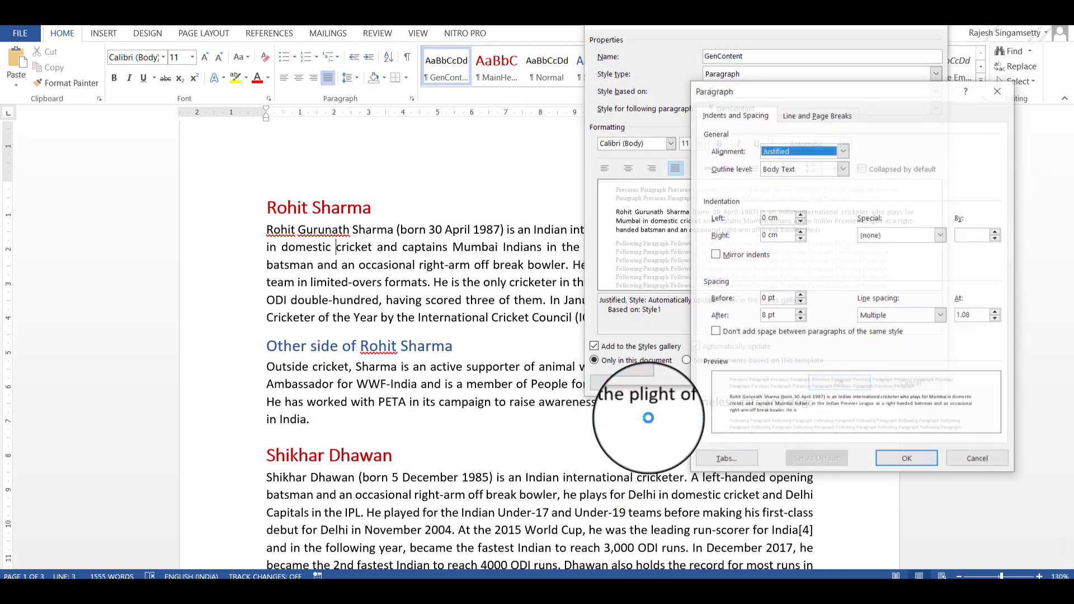
left_click(942, 315)
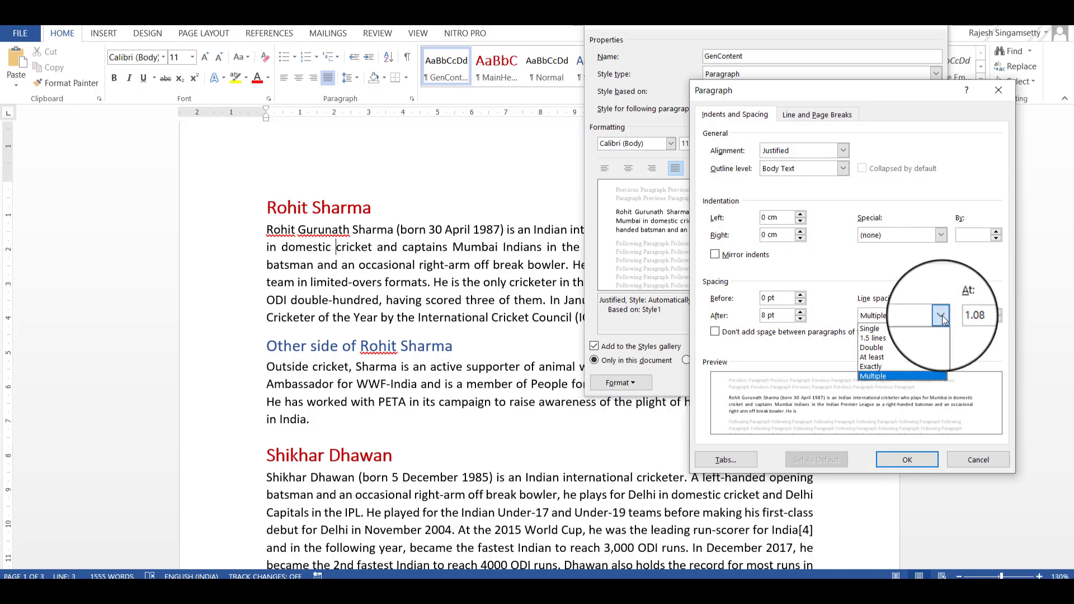
left_click(910, 339)
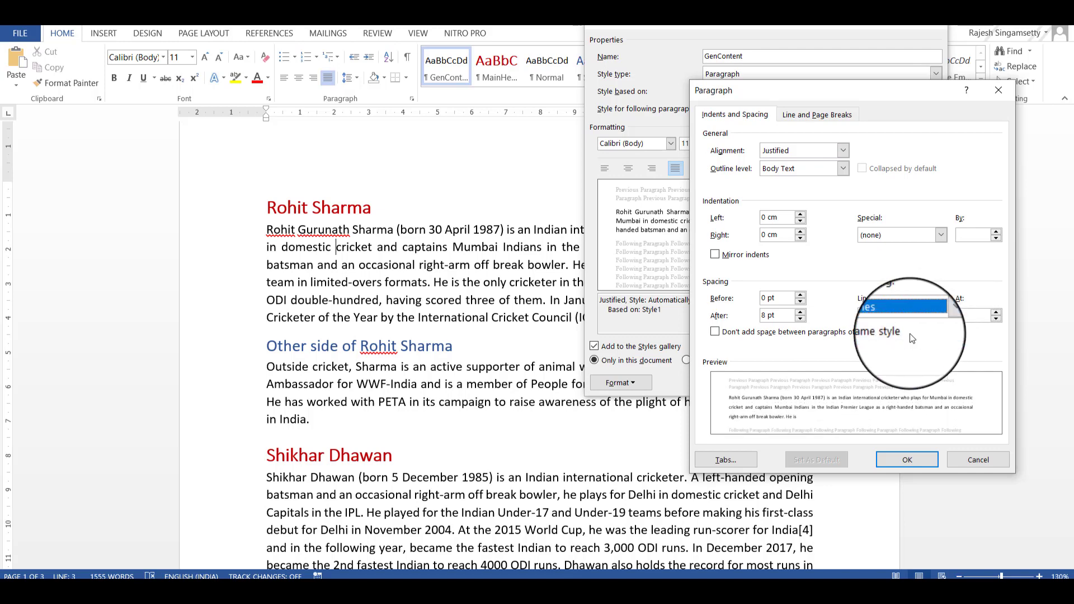
left_click(912, 458)
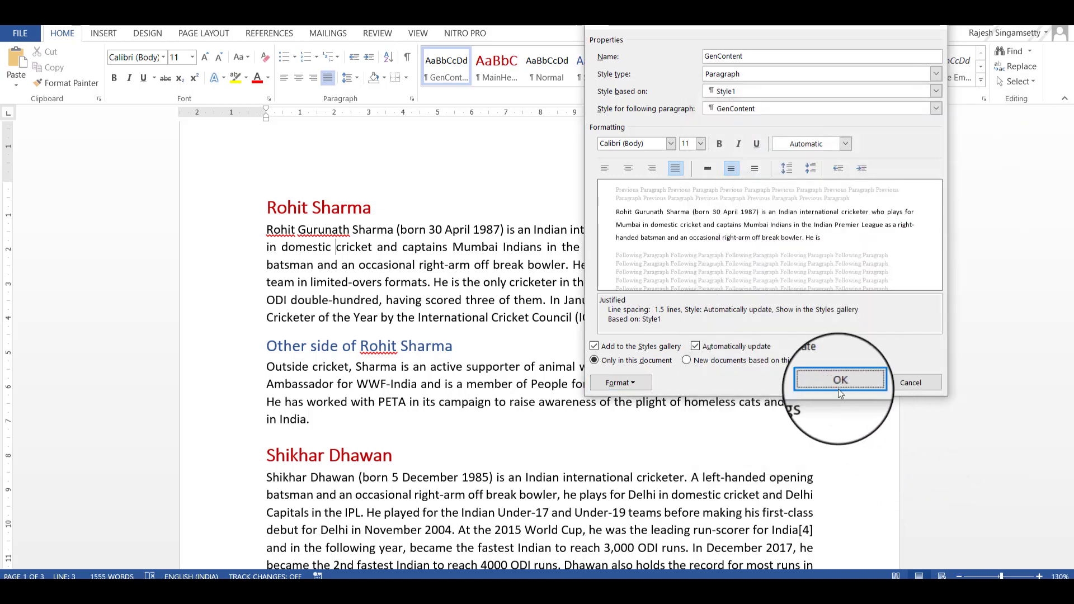
left_click(829, 388)
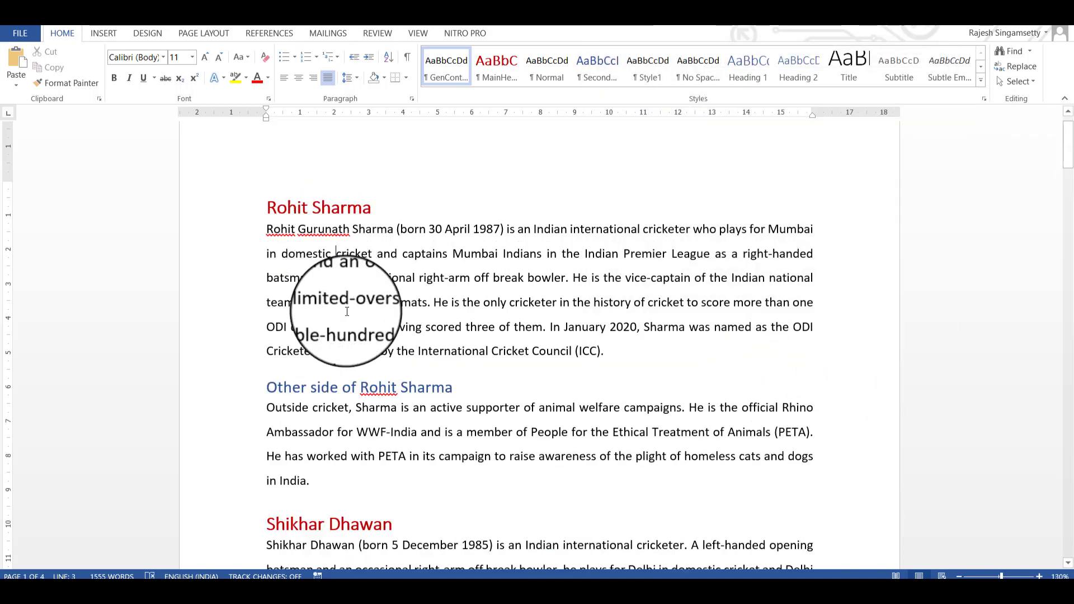
Modify the GenContent style to use Double line spacing and save the style.
scroll(347, 312, "down", 3)
scroll(347, 319, "down", 2)
scroll(347, 307, "up", 5)
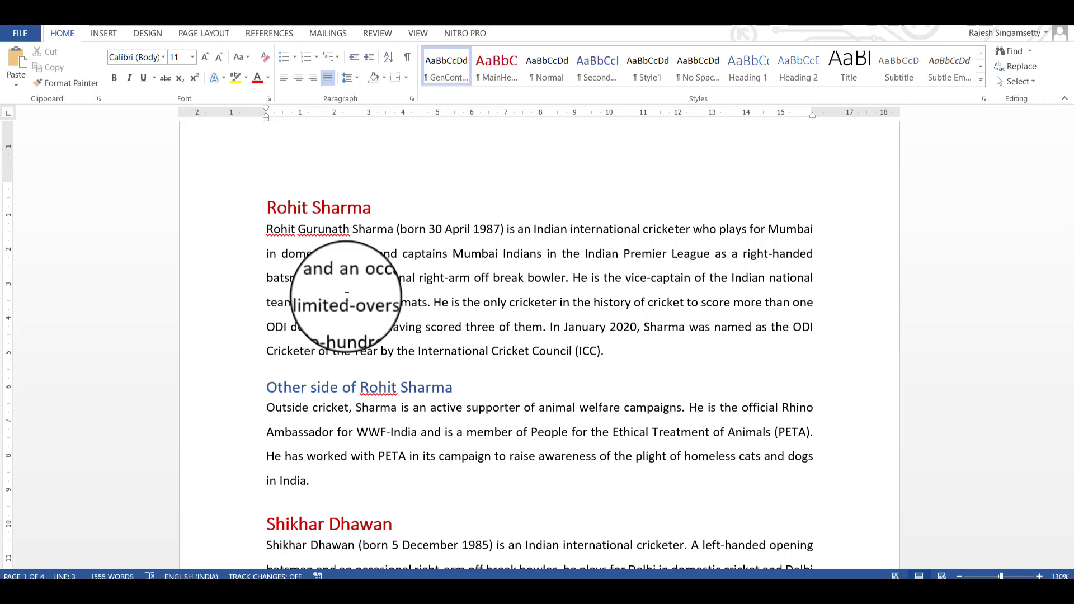
right_click(473, 87)
key("m")
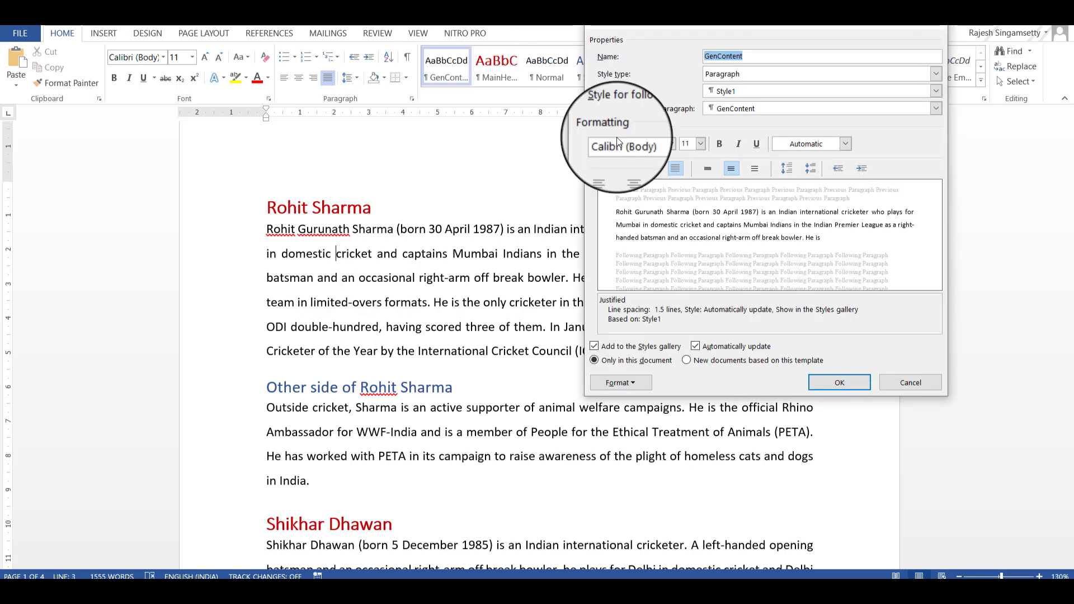
left_click(615, 383)
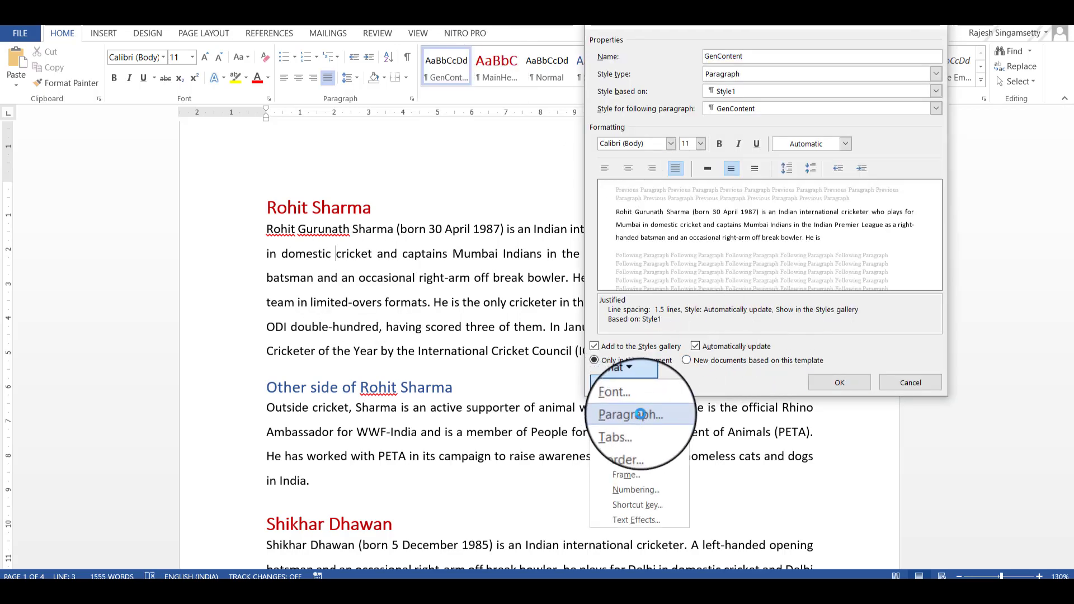
left_click(638, 414)
left_click(940, 317)
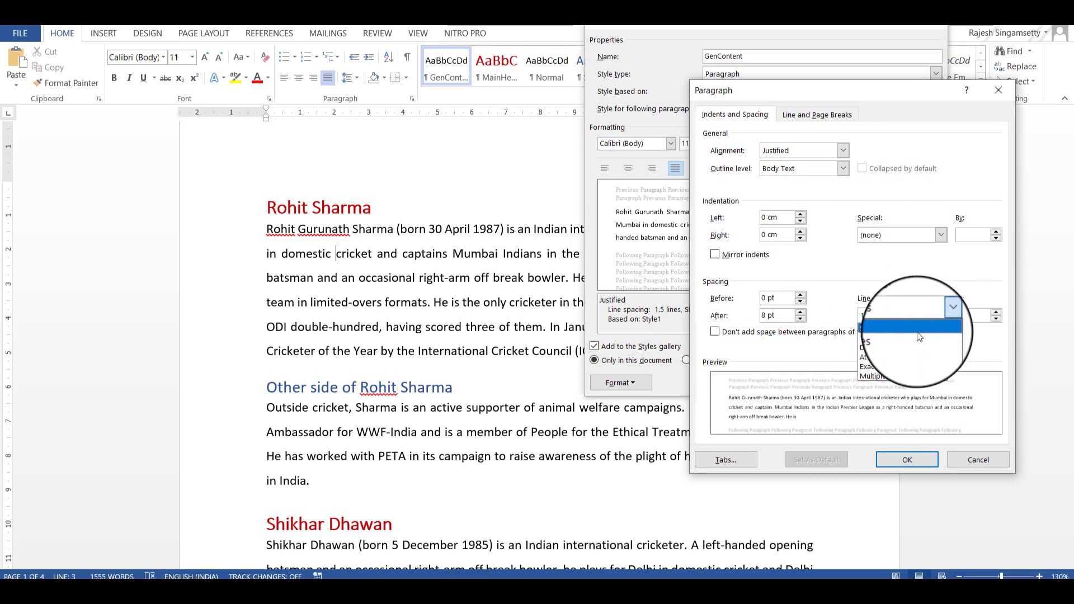
left_click(912, 344)
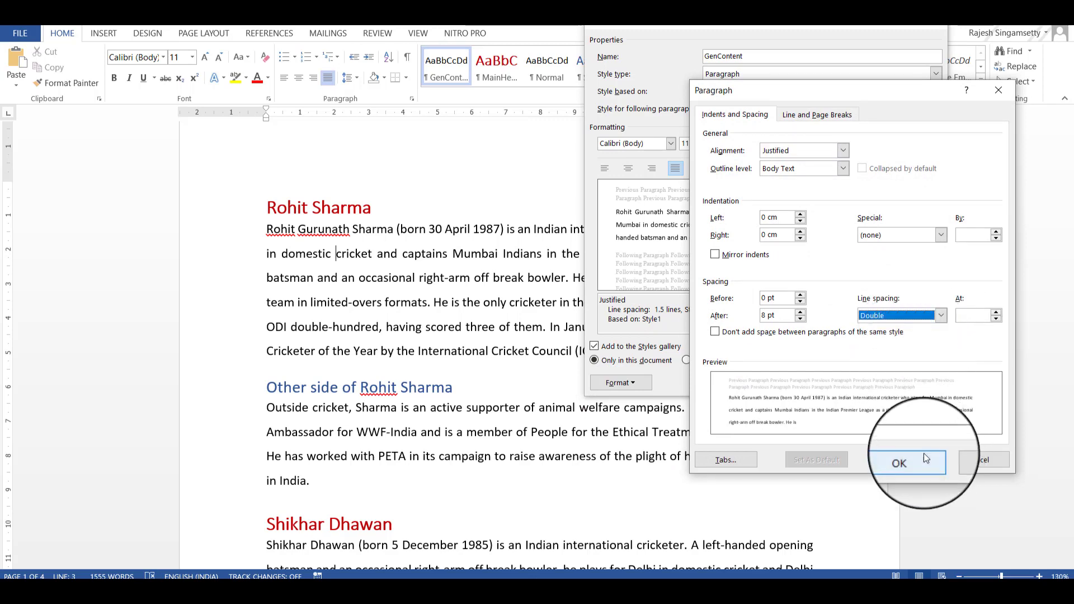
left_click(907, 459)
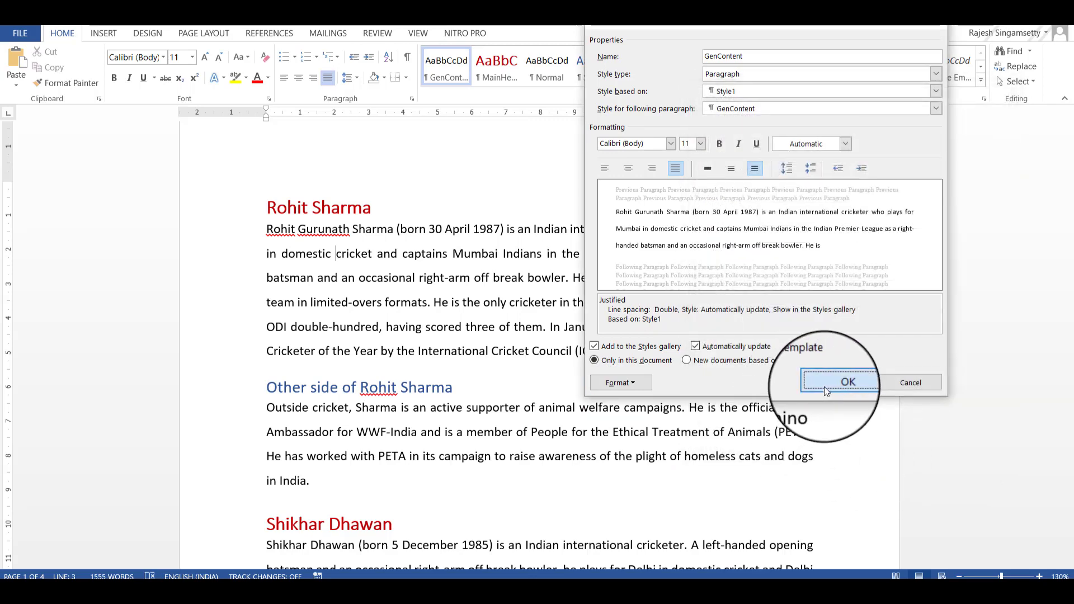
left_click(824, 387)
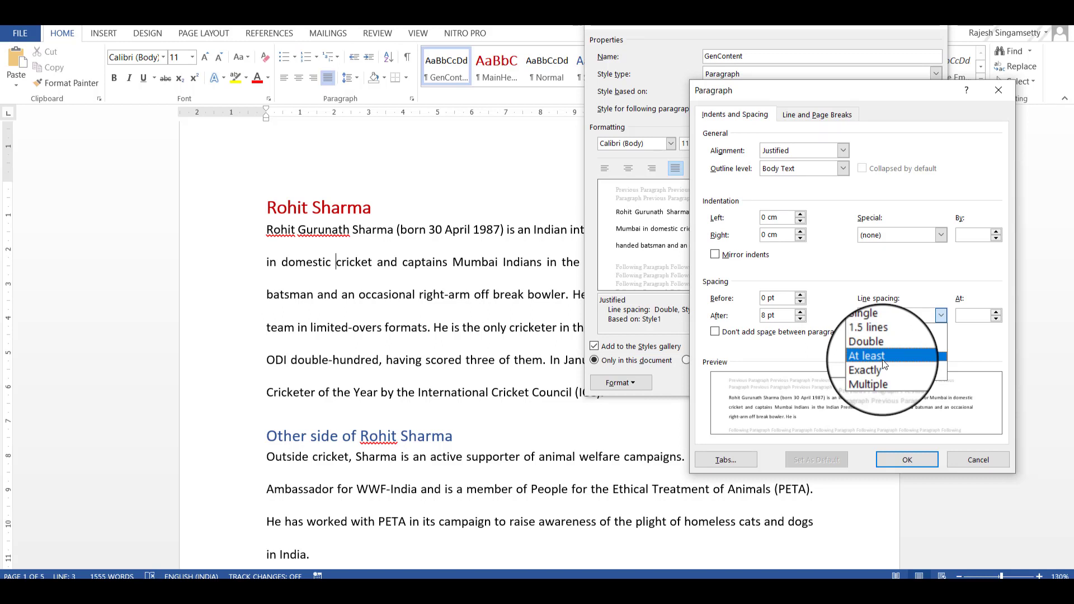
Change the GenContent style's line spacing to Multiple at 3 and save the style.
left_click(873, 375)
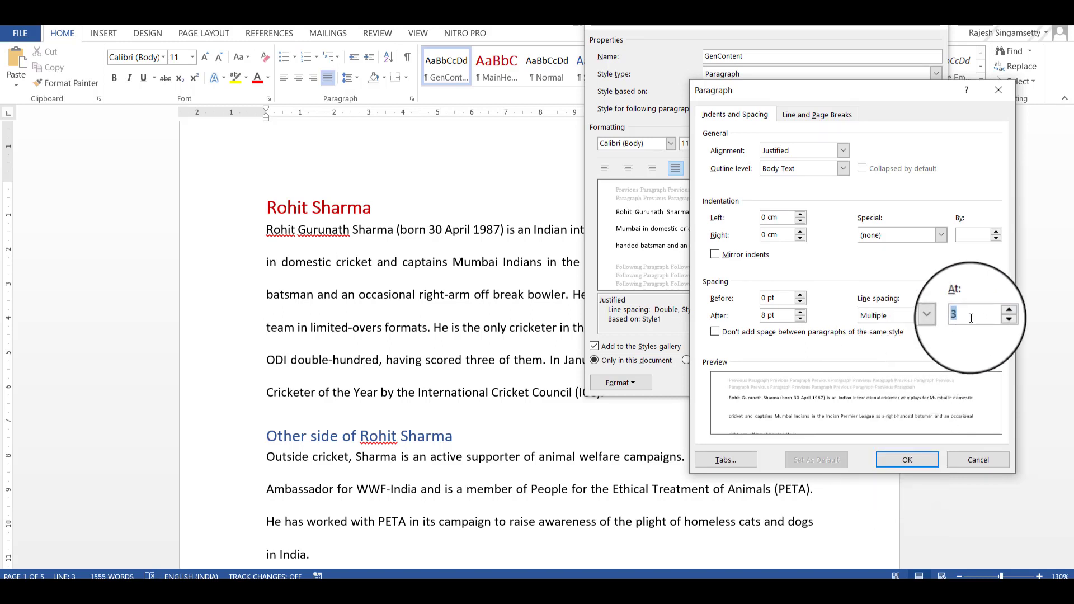
left_click(902, 464)
left_click(840, 384)
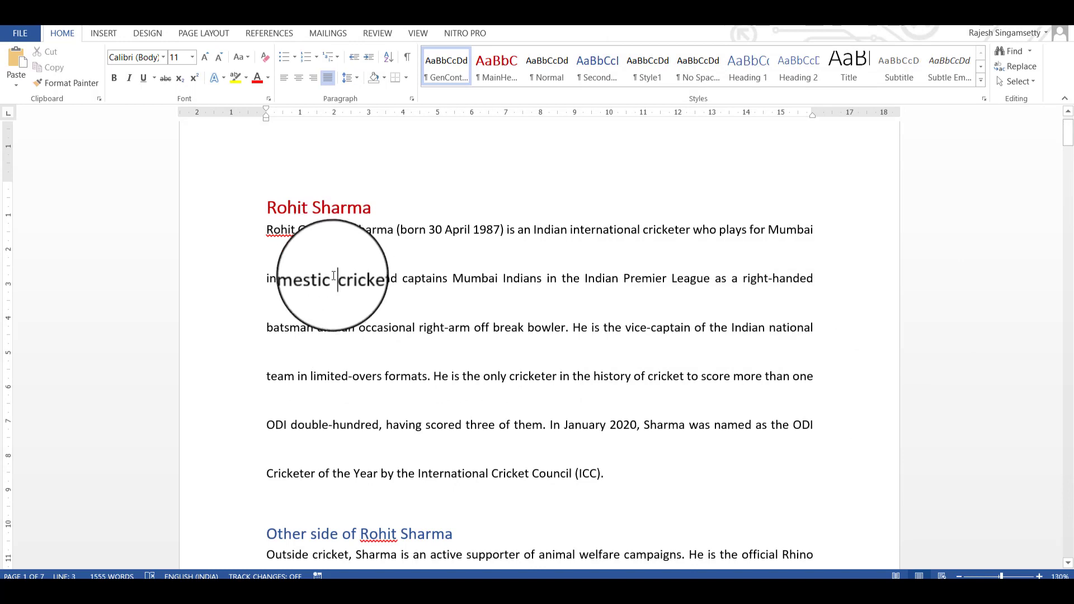
Set the GenContent style's line spacing back to 1.5 lines and save the style.
right_click(448, 62)
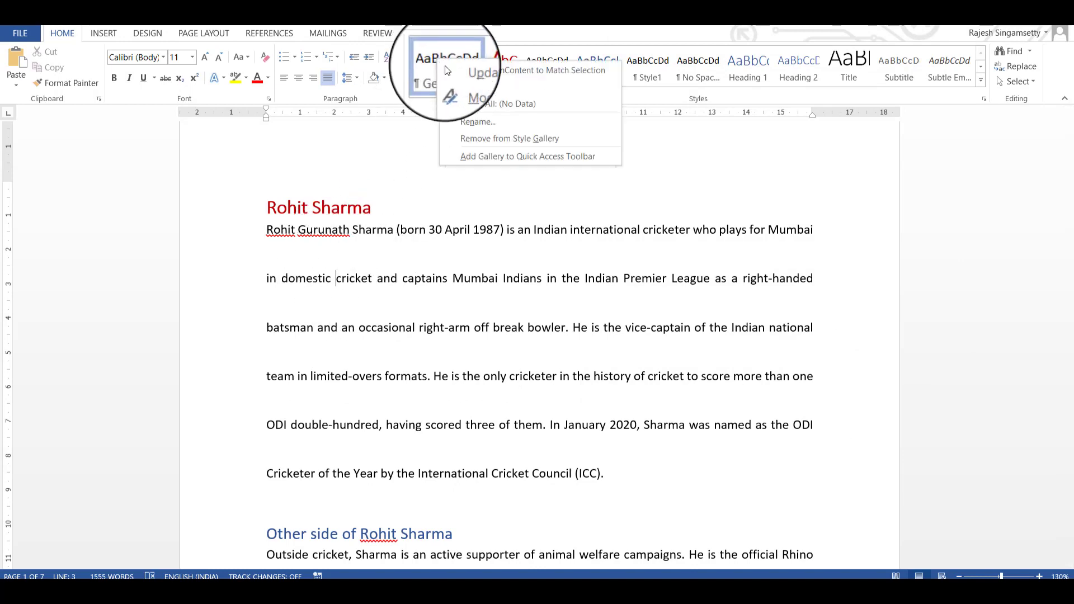
left_click(471, 79)
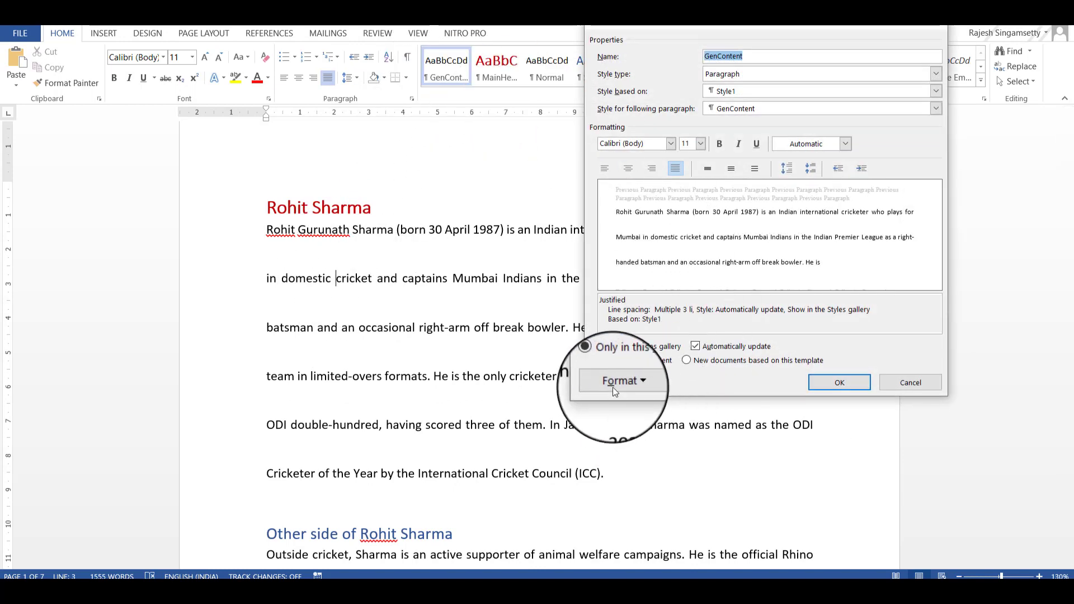
left_click(612, 384)
left_click(634, 414)
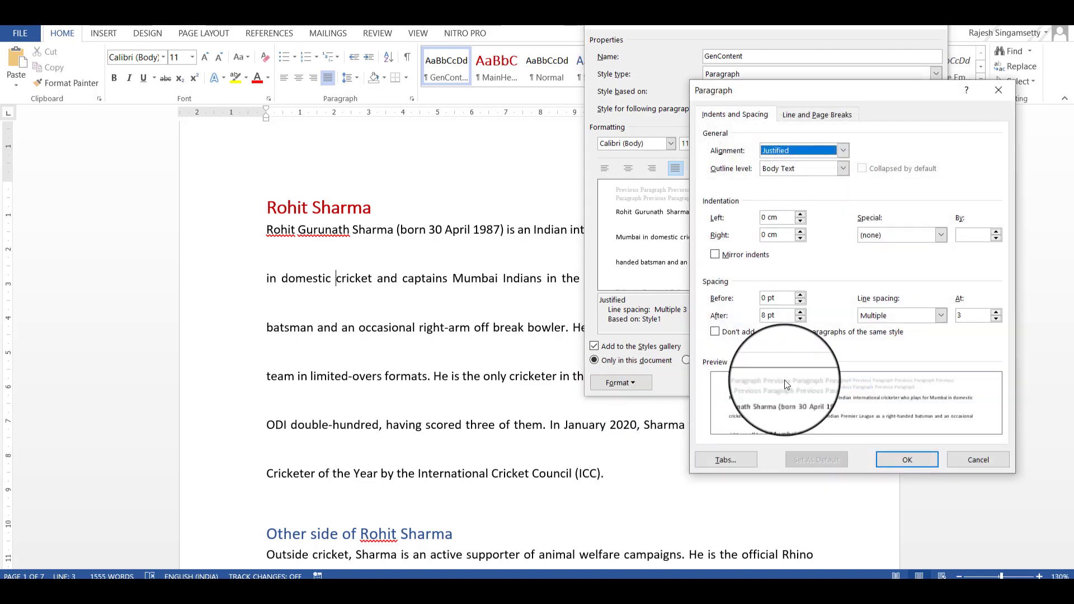
left_click(941, 316)
left_click(908, 334)
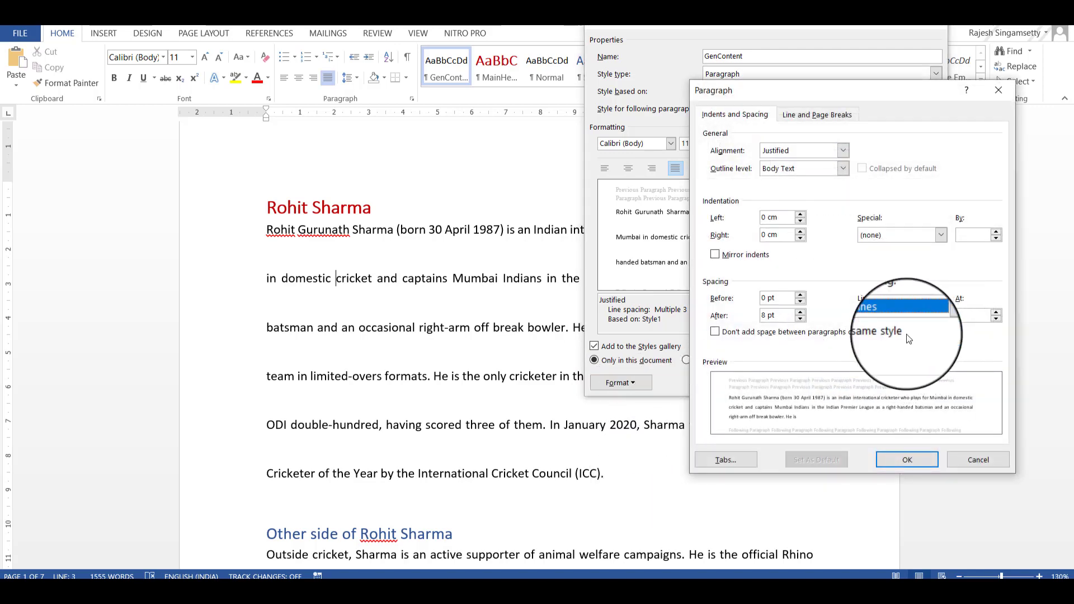
left_click(894, 467)
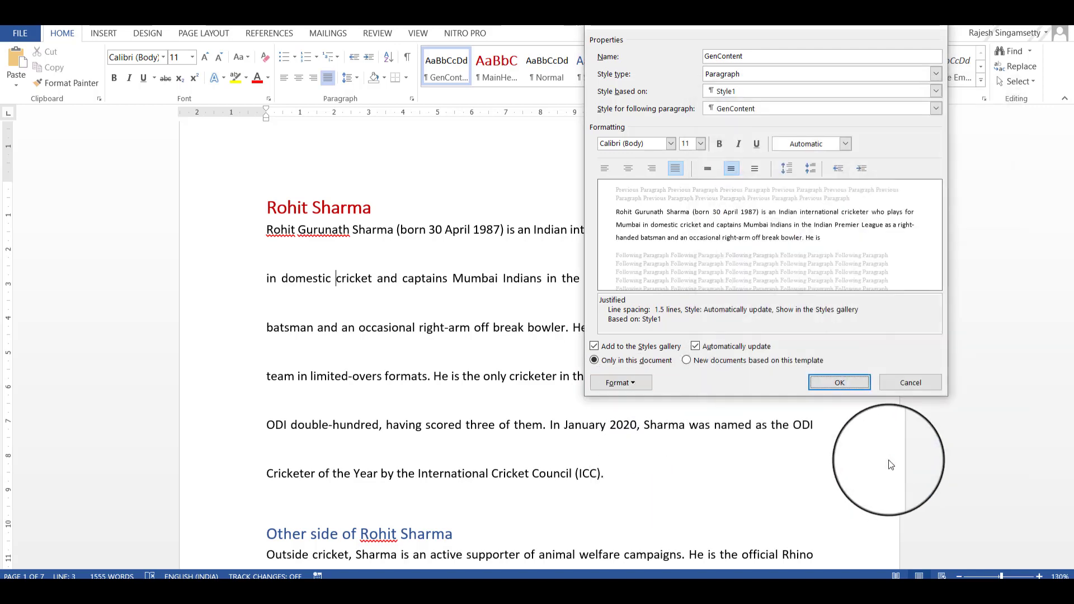
left_click(847, 380)
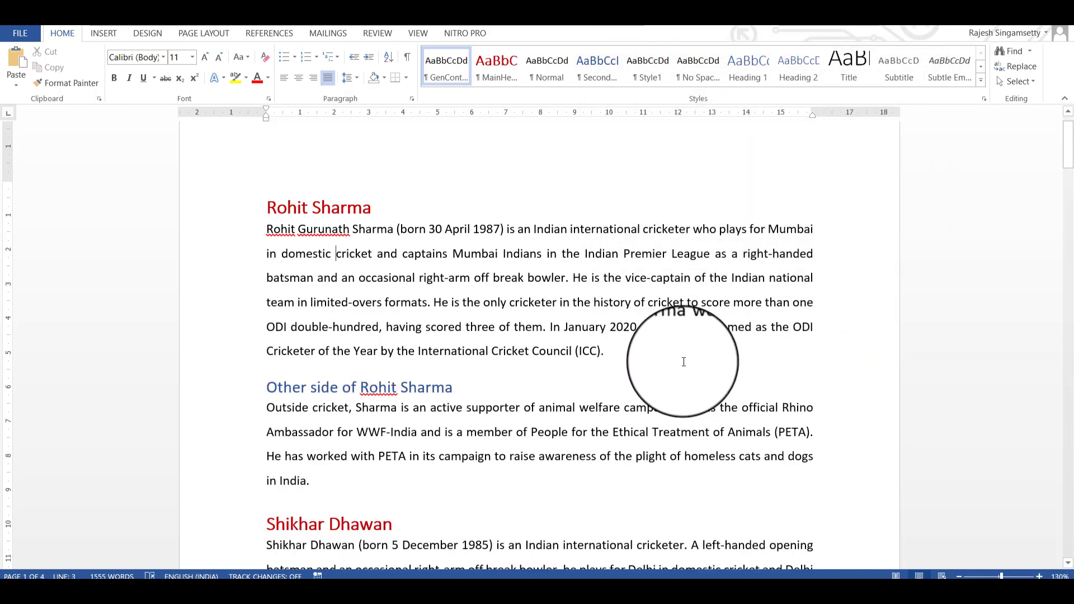